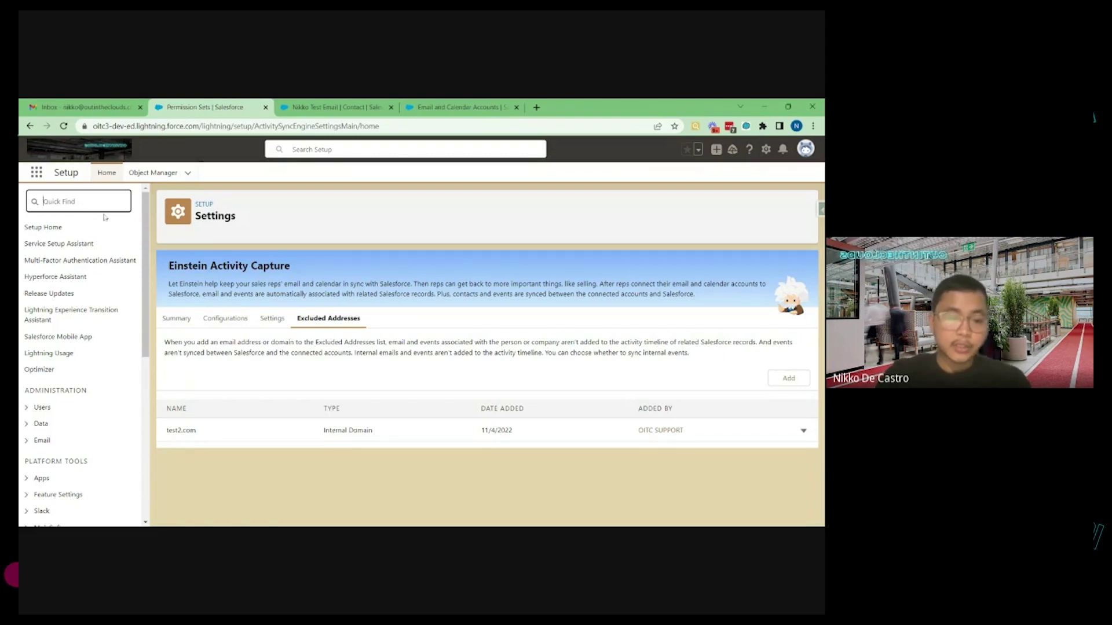
Search Setup Quick Find for 'permission'.
text(p)
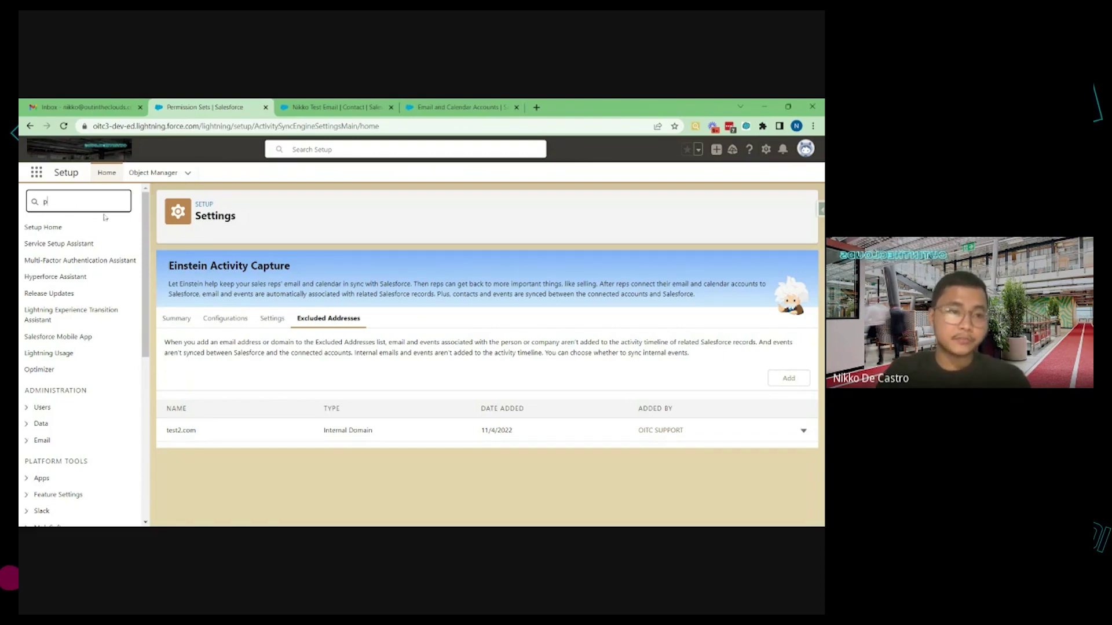
text(erm)
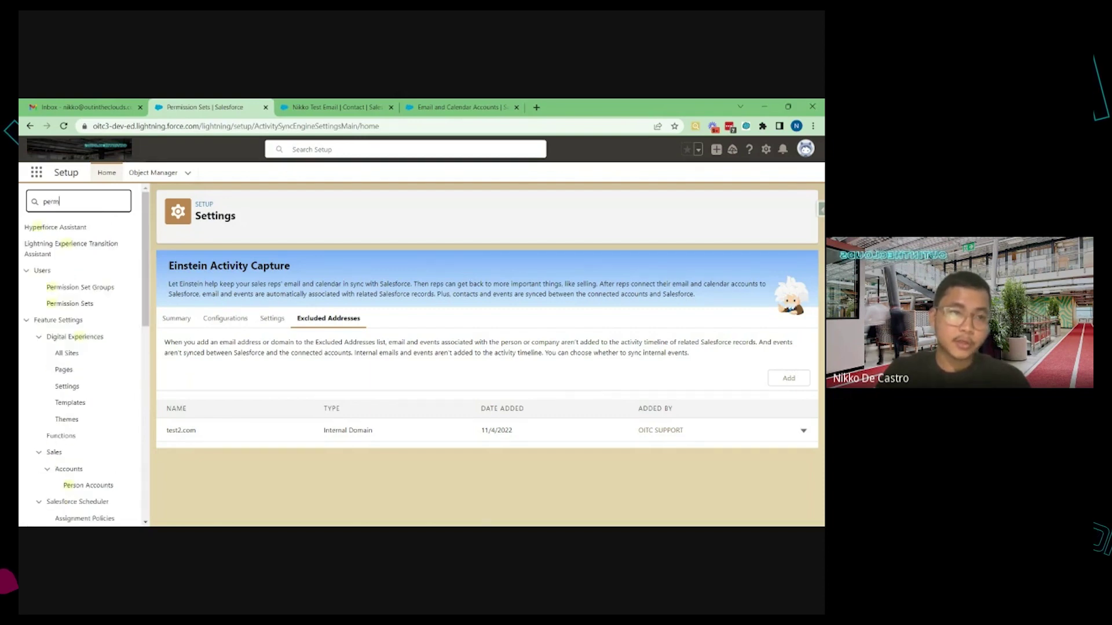
text(ission)
From Permission Sets, filtered to letter S, open Standard Einstein Activity Capture.
click(68, 261)
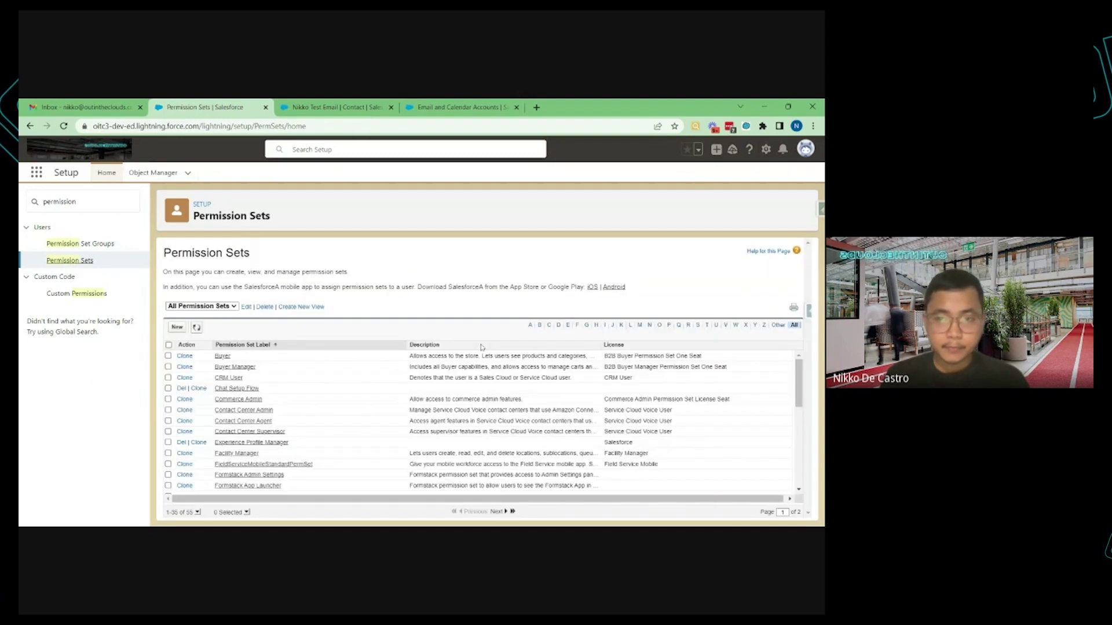
click(698, 325)
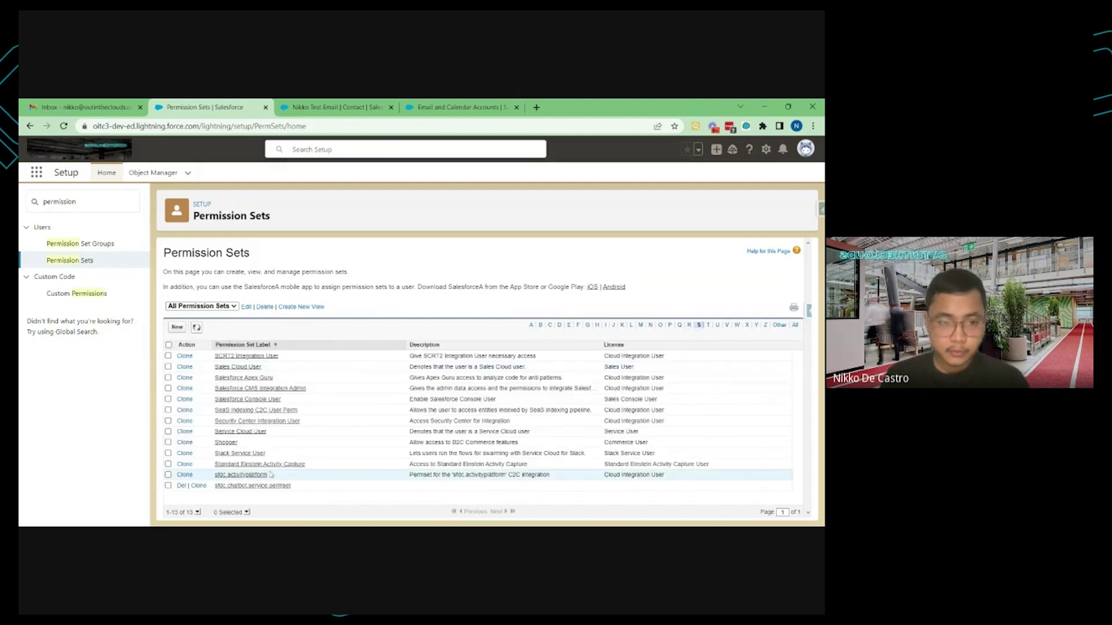
click(404, 465)
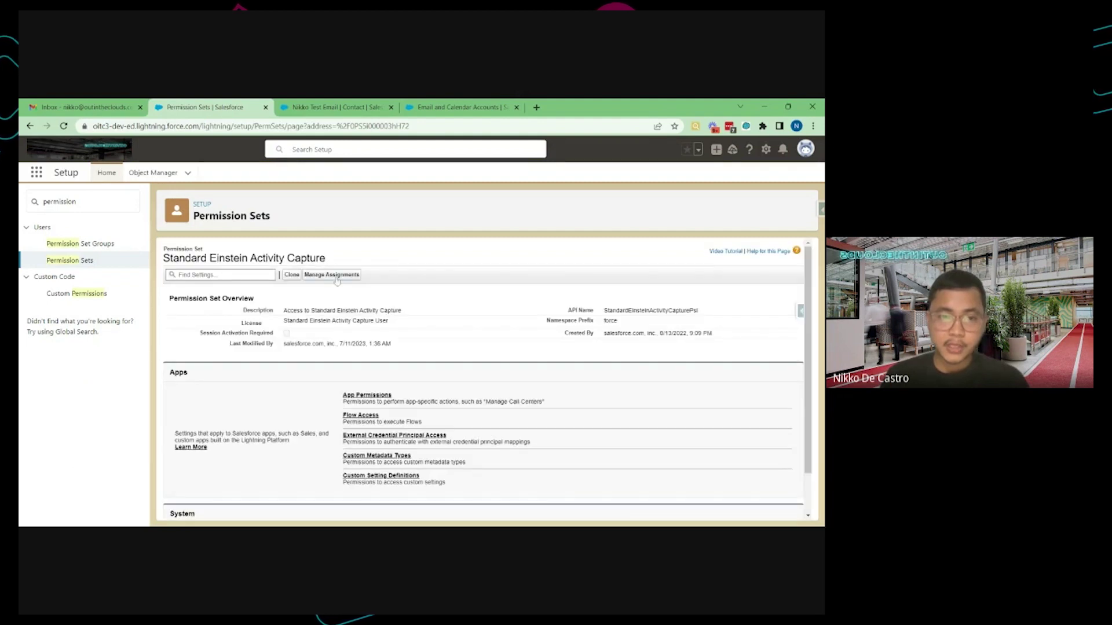
Open Manage Assignments, then Add Assignment to list all 9 assignable users, and select the Quick Find text.
click(331, 275)
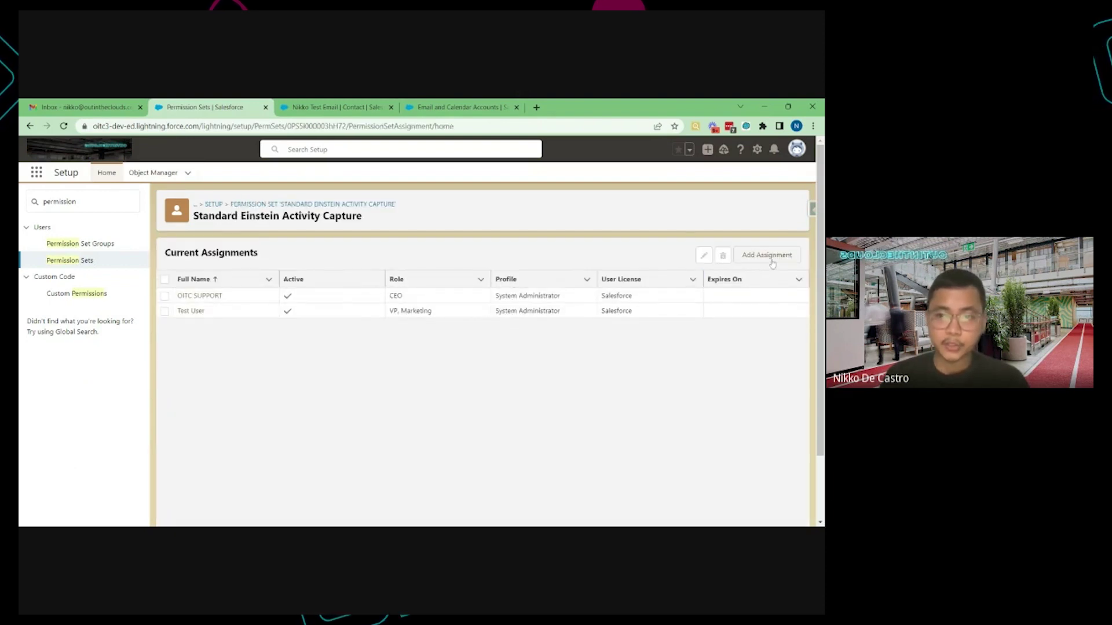
click(769, 256)
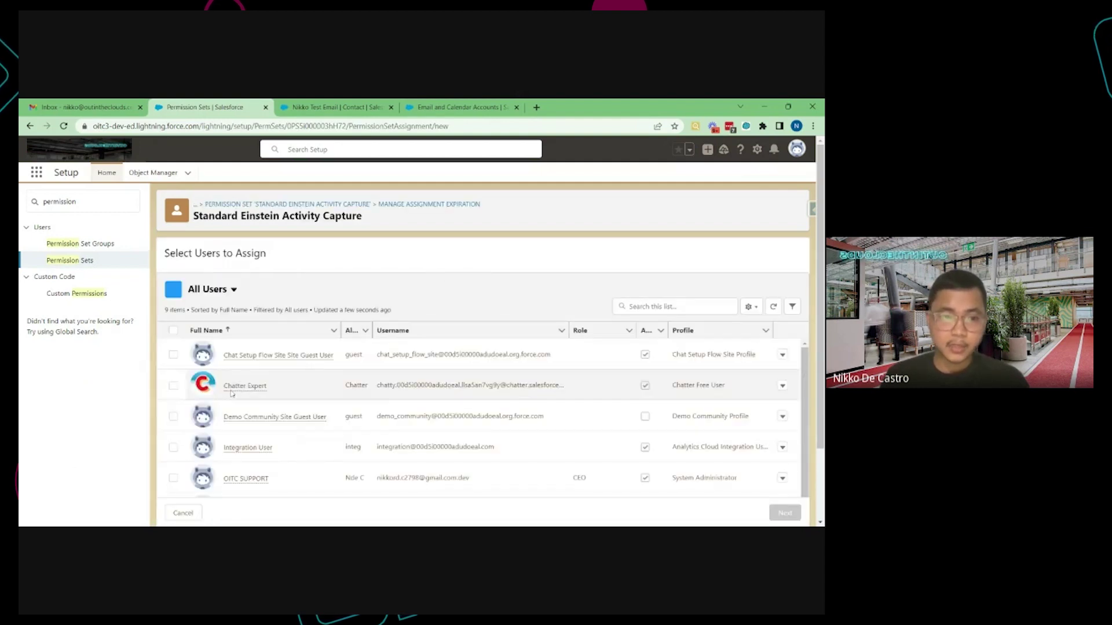
scroll(327, 429, down, 5)
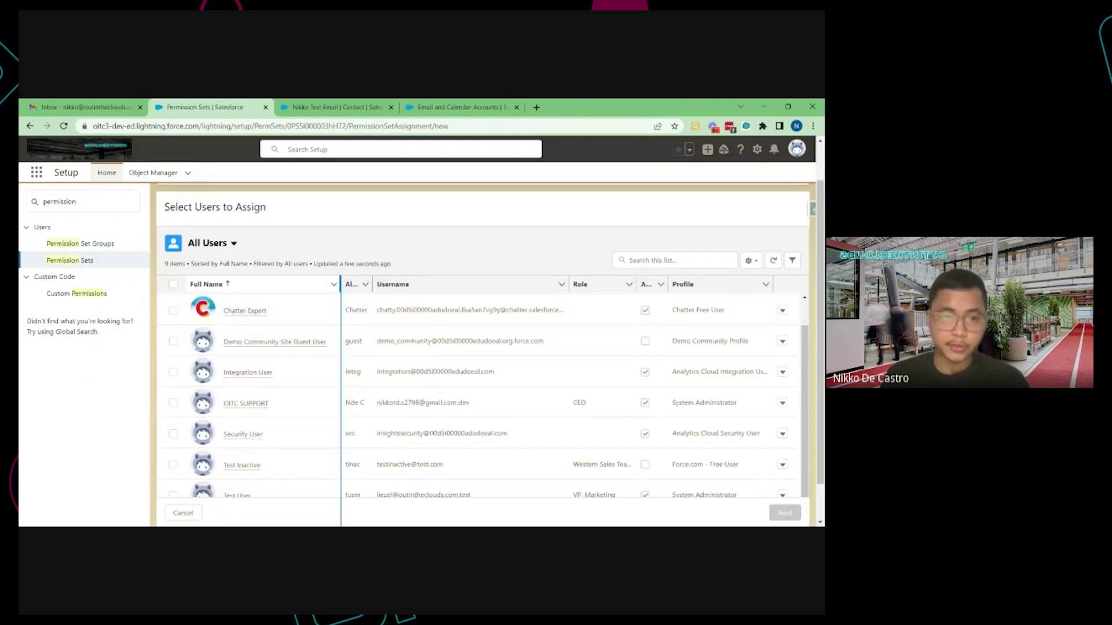
scroll(338, 366, up, 1)
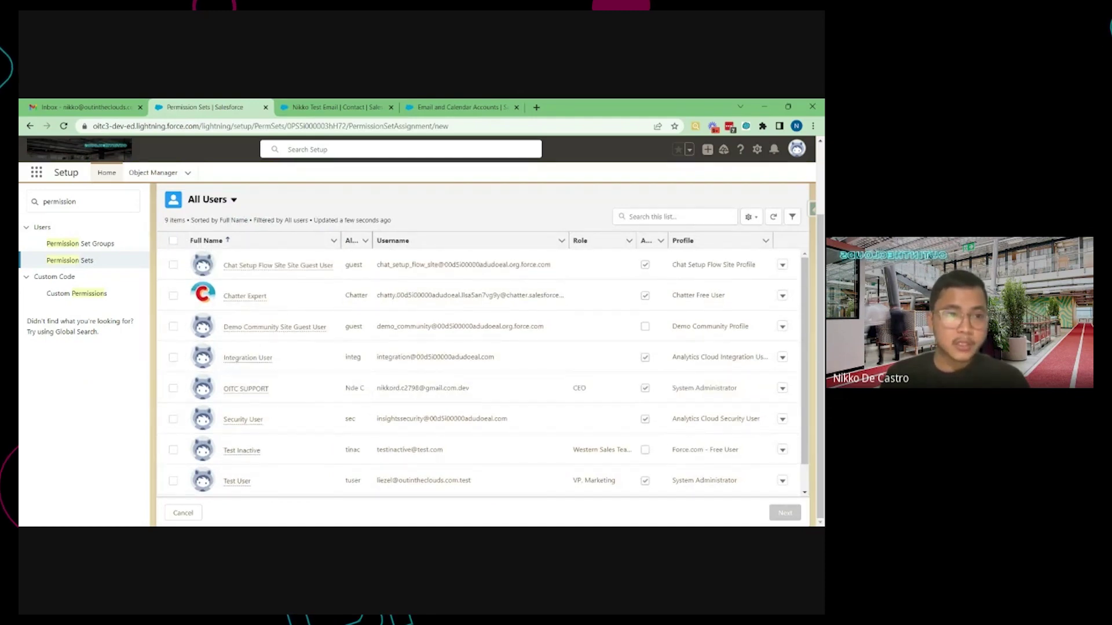
drag(81, 202, 21, 205)
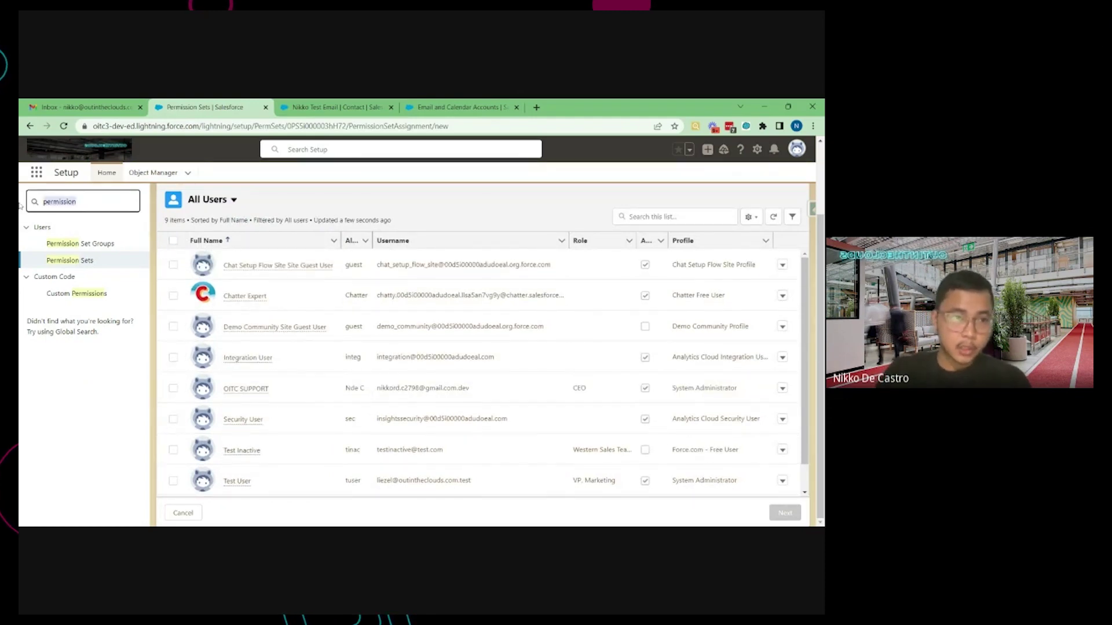
Search 'Einstein Ac', open Einstein Activity Capture Settings, and view its Configurations.
text(E)
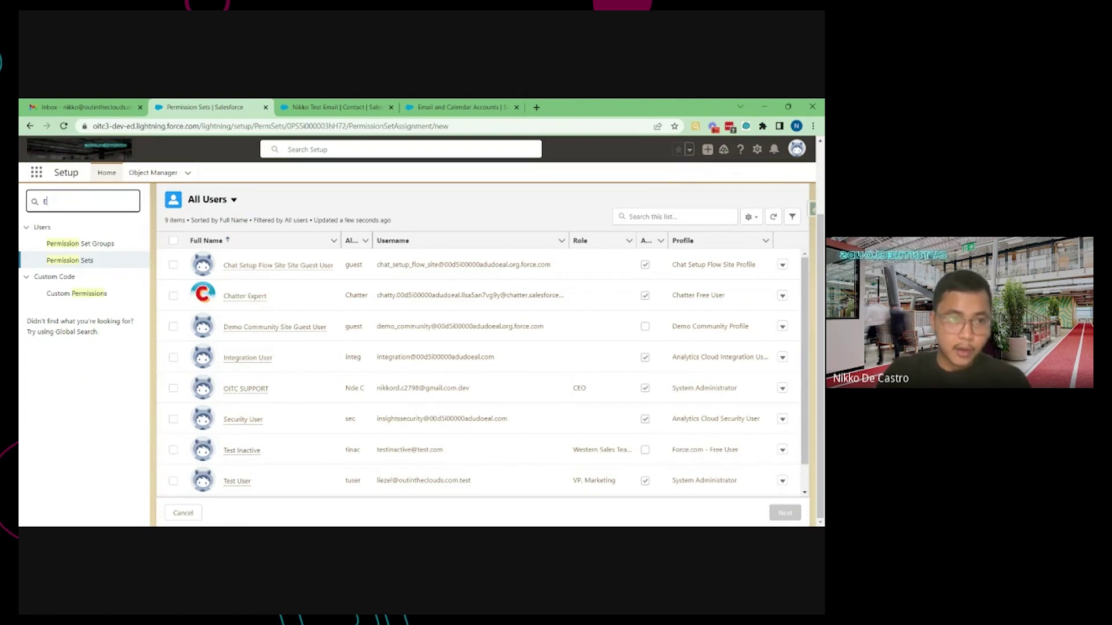
text(lnstein Ac)
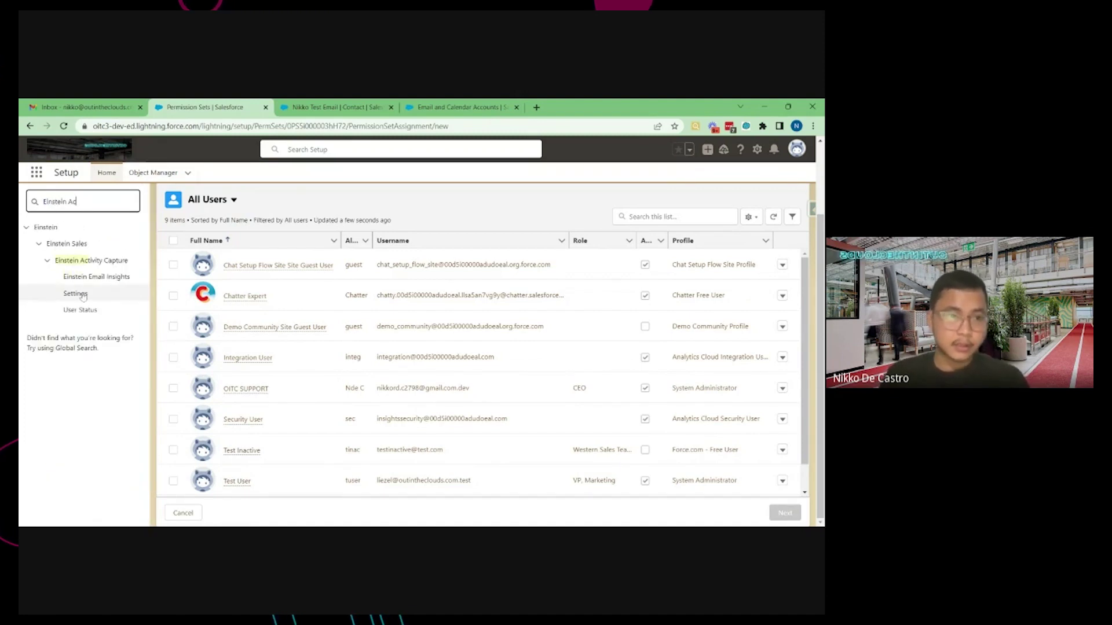
click(79, 296)
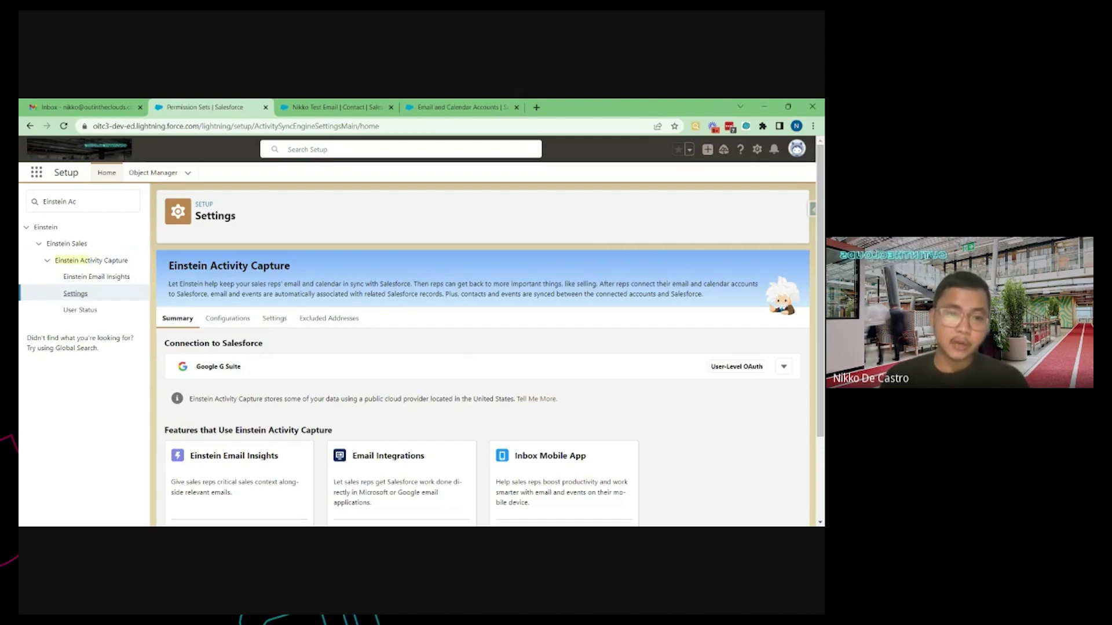
click(236, 328)
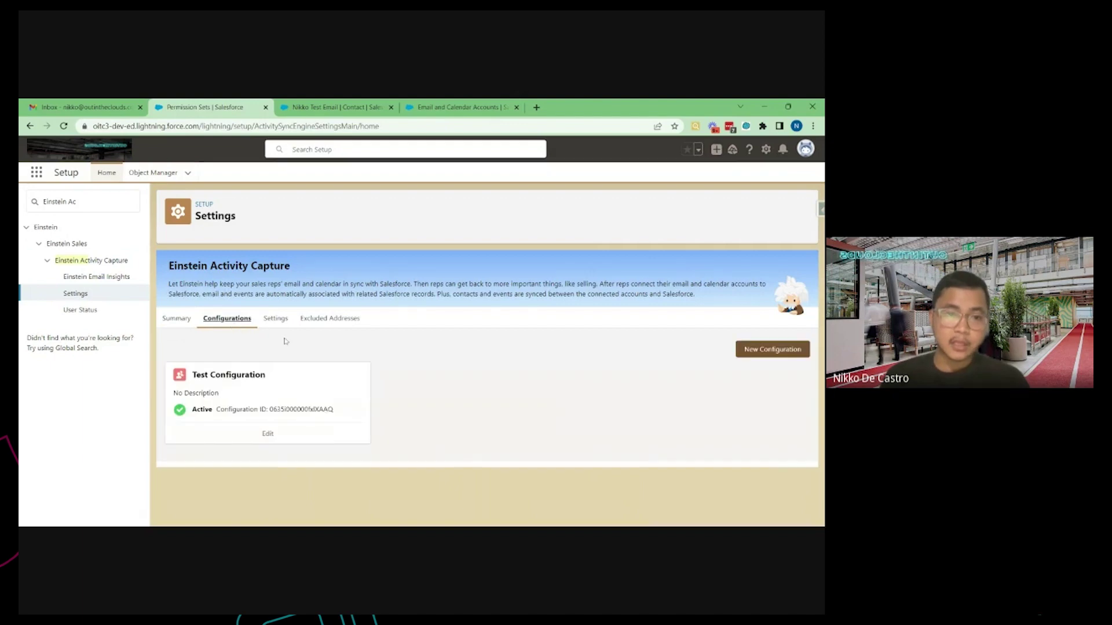
Review Test Configuration's users and settings, keep events syncing both directions, and close without saving.
click(267, 436)
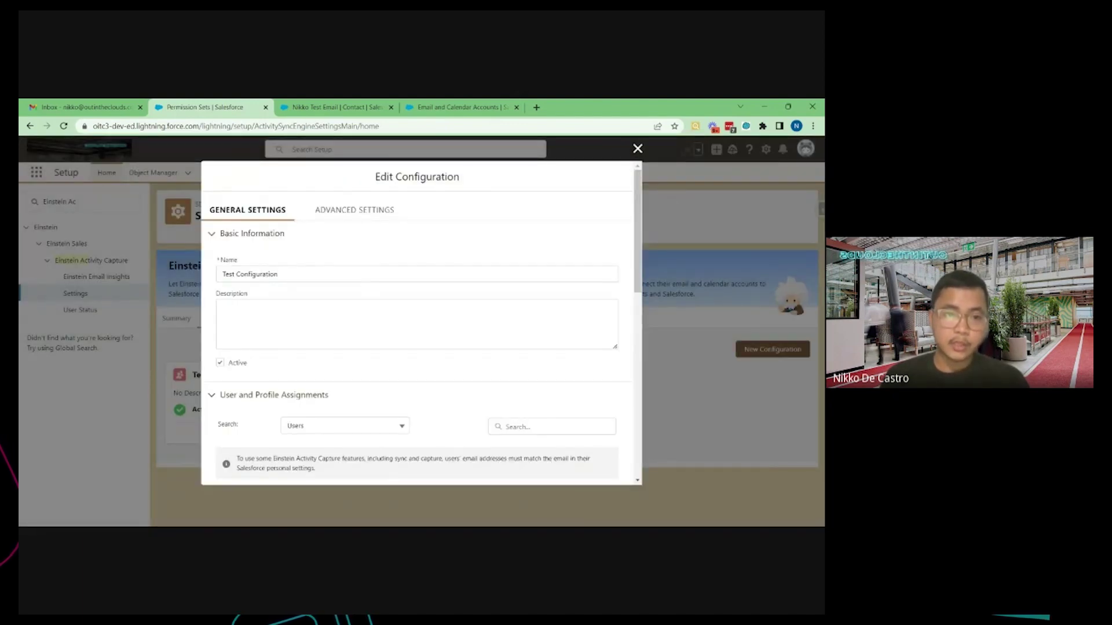
scroll(566, 291, down, 2)
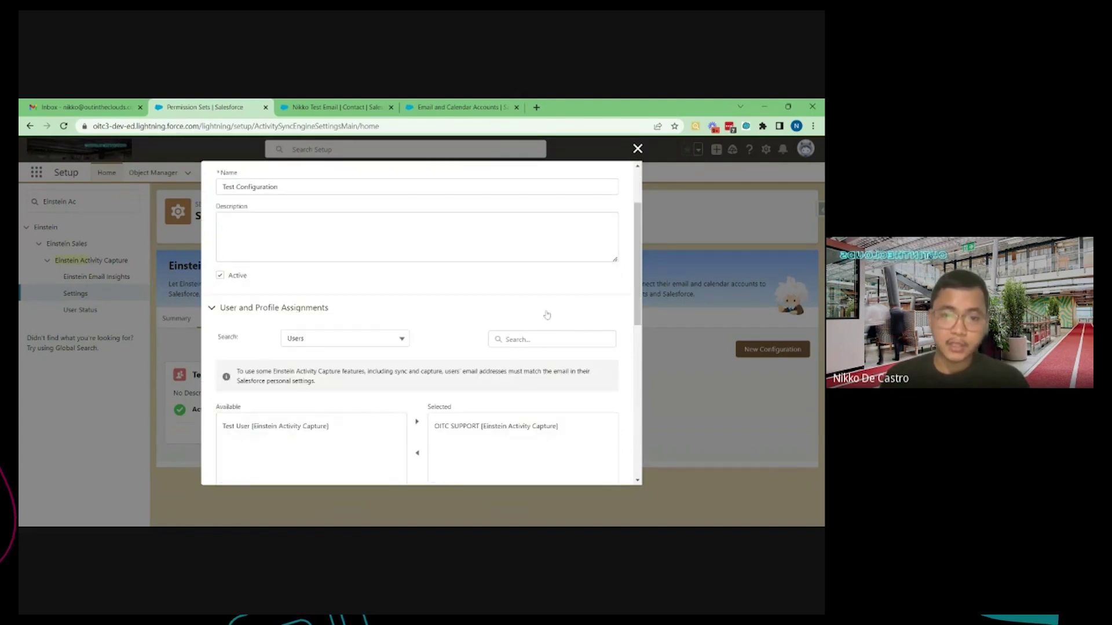
scroll(547, 315, down, 4)
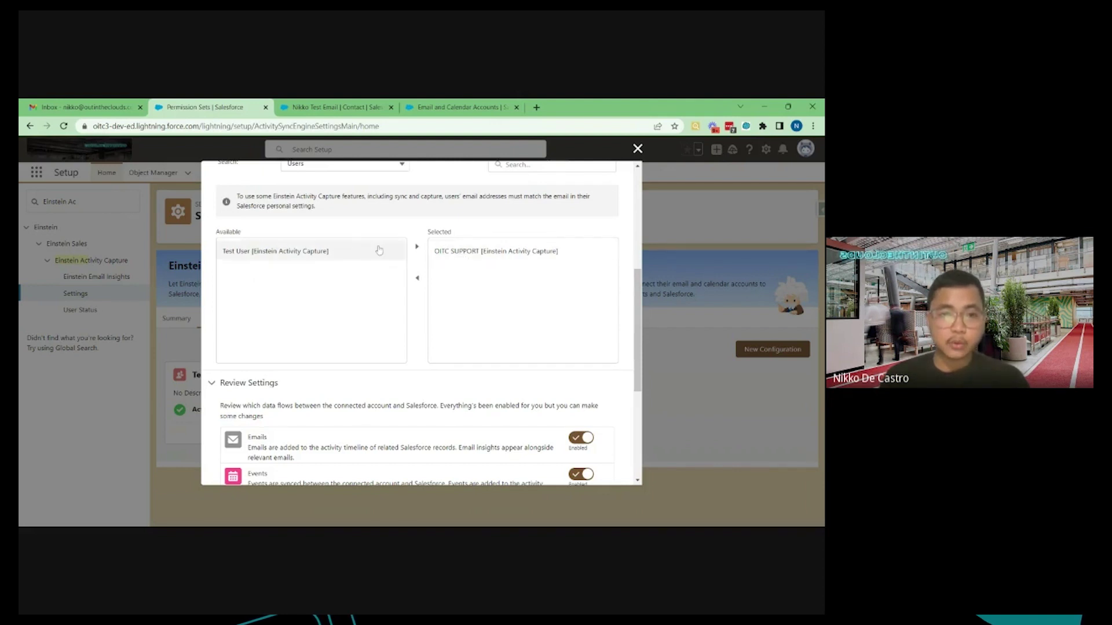
scroll(370, 304, up, 2)
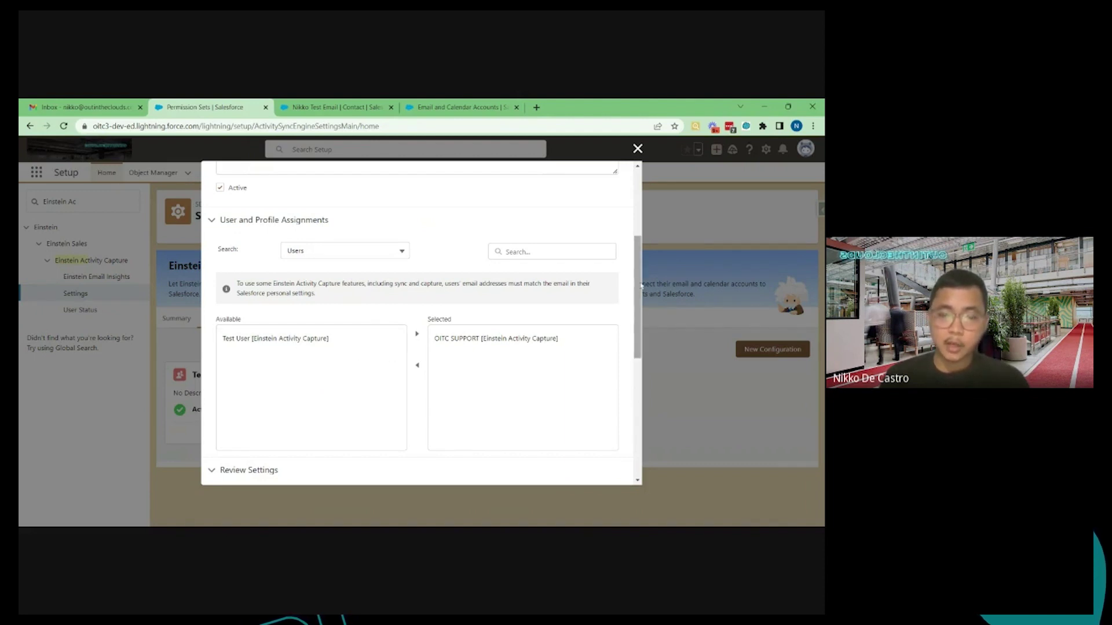
scroll(639, 281, down, 1)
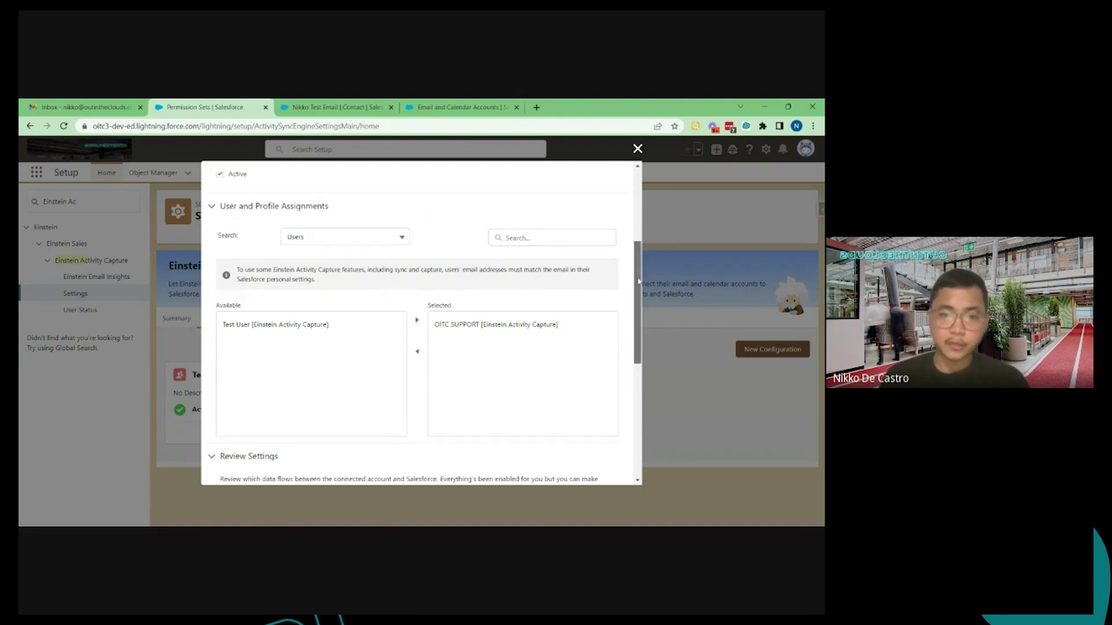
drag(638, 282, 639, 388)
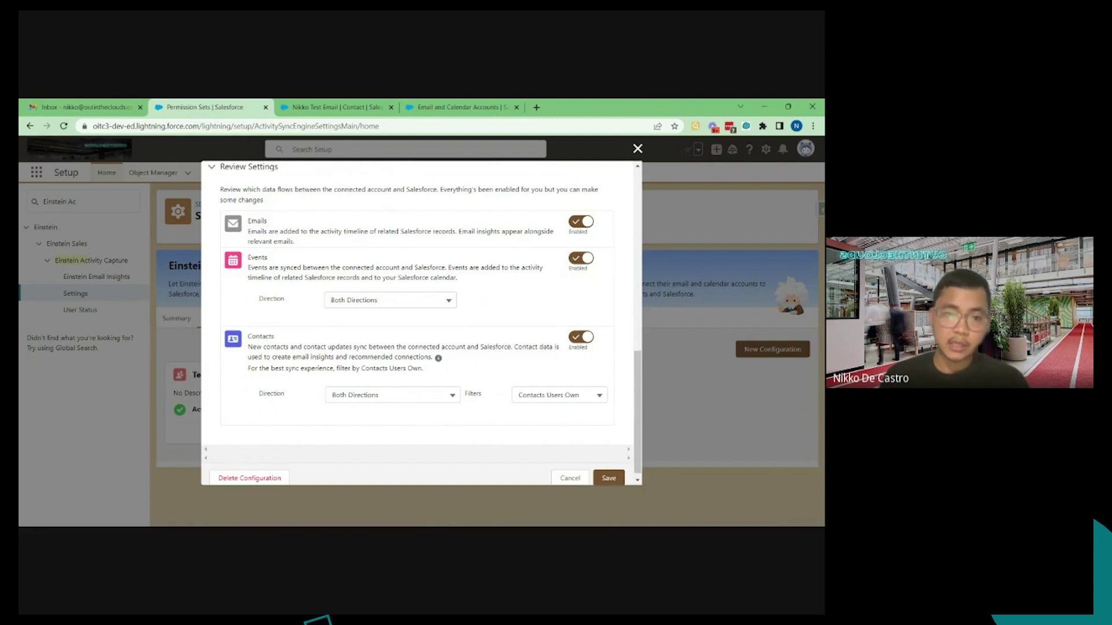
click(435, 302)
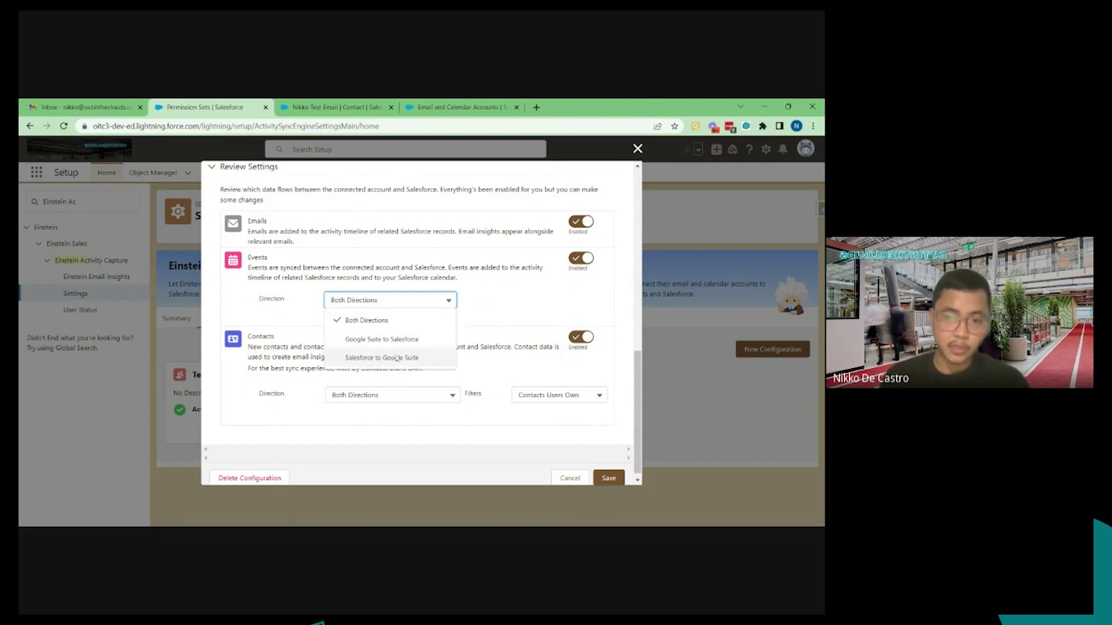
click(519, 375)
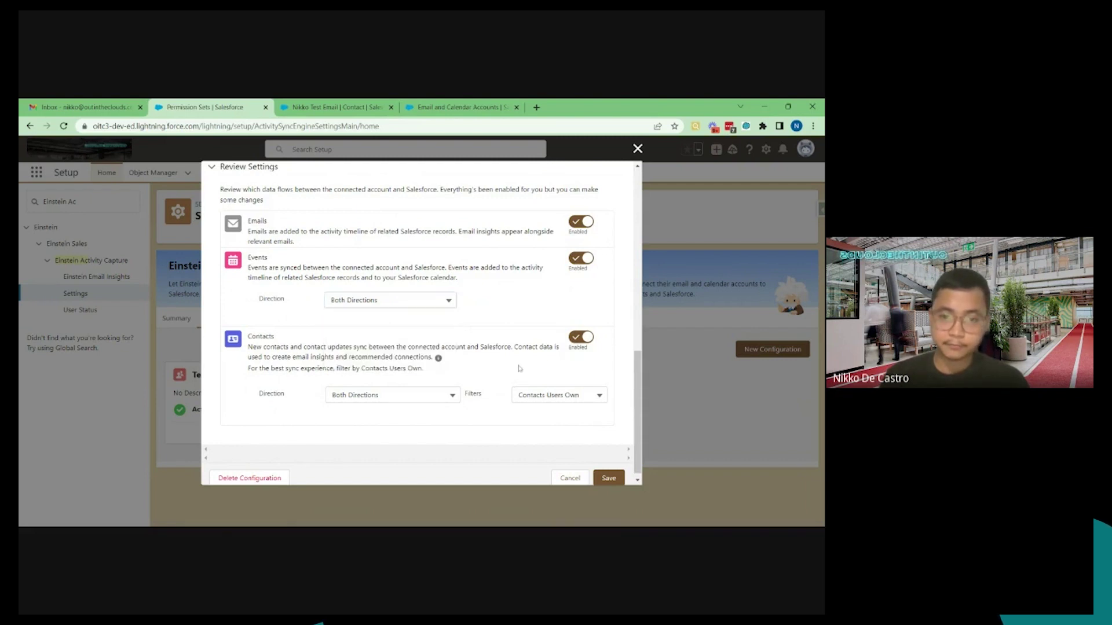
click(638, 149)
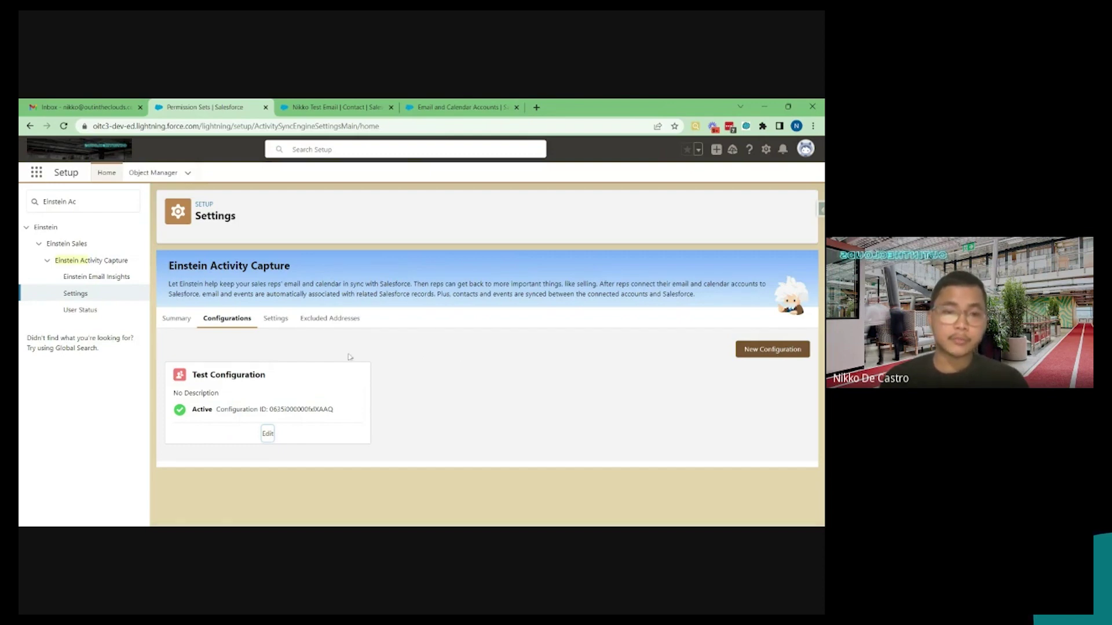
Open Excluded Addresses and cancel a new single-address exclusion, leaving only test2.com.
click(326, 318)
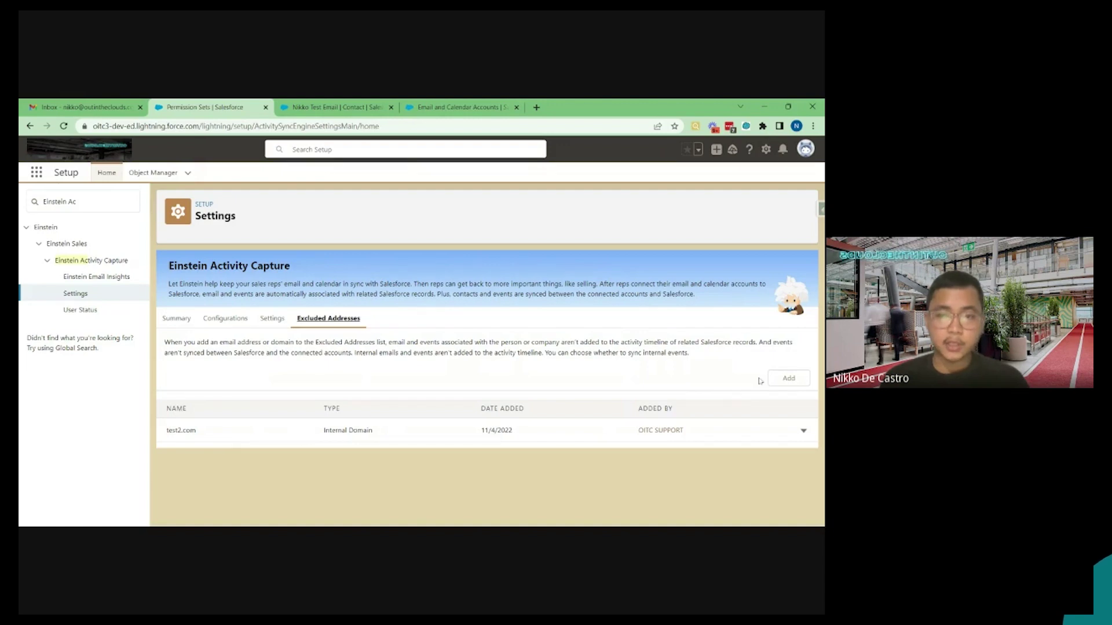
click(789, 378)
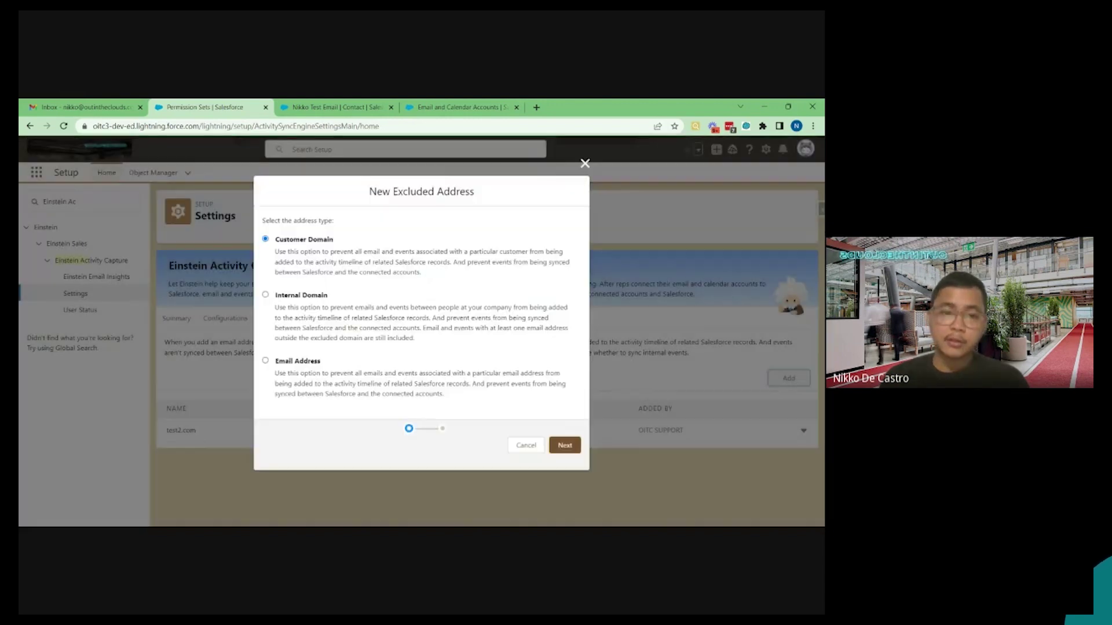
click(265, 360)
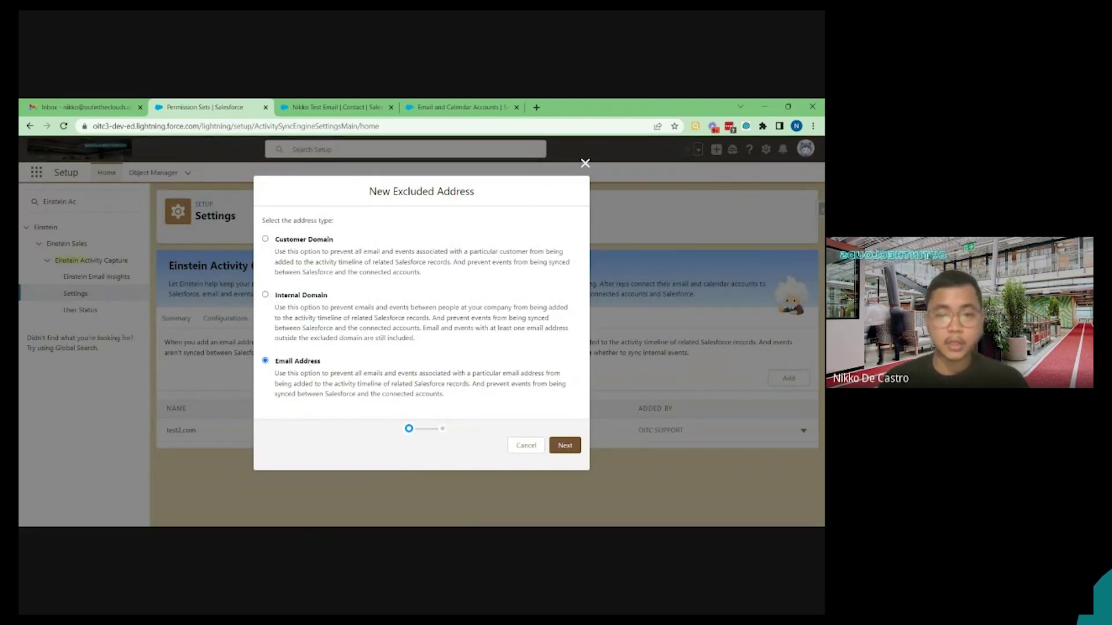
click(585, 164)
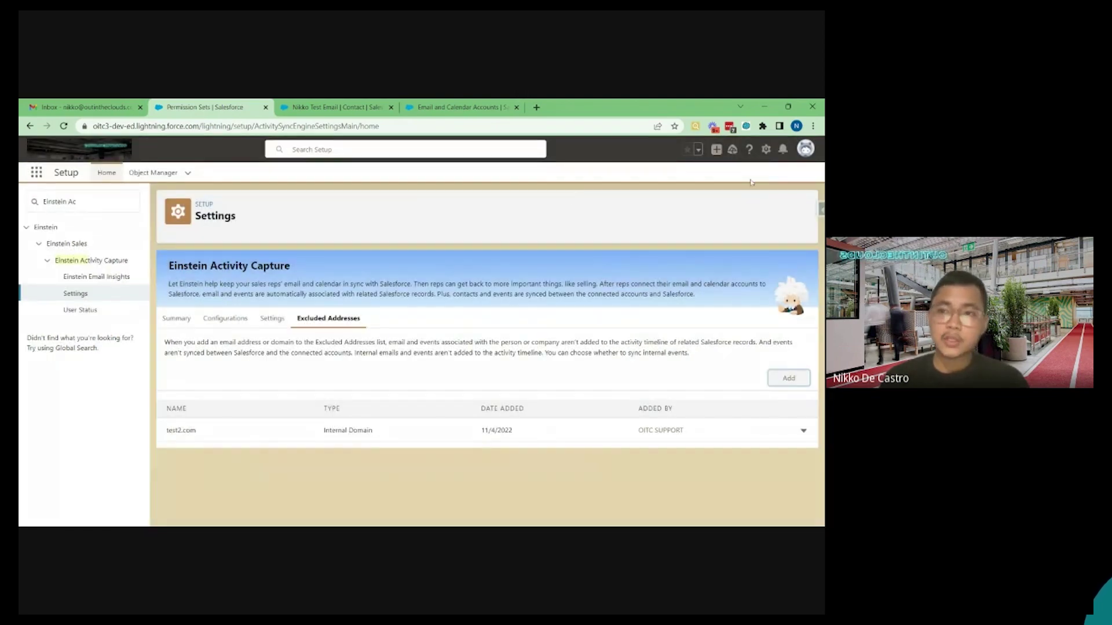
Open personal settings > Email and Calendar Accounts via 'Connec' and dismiss the Connect prompt.
click(806, 152)
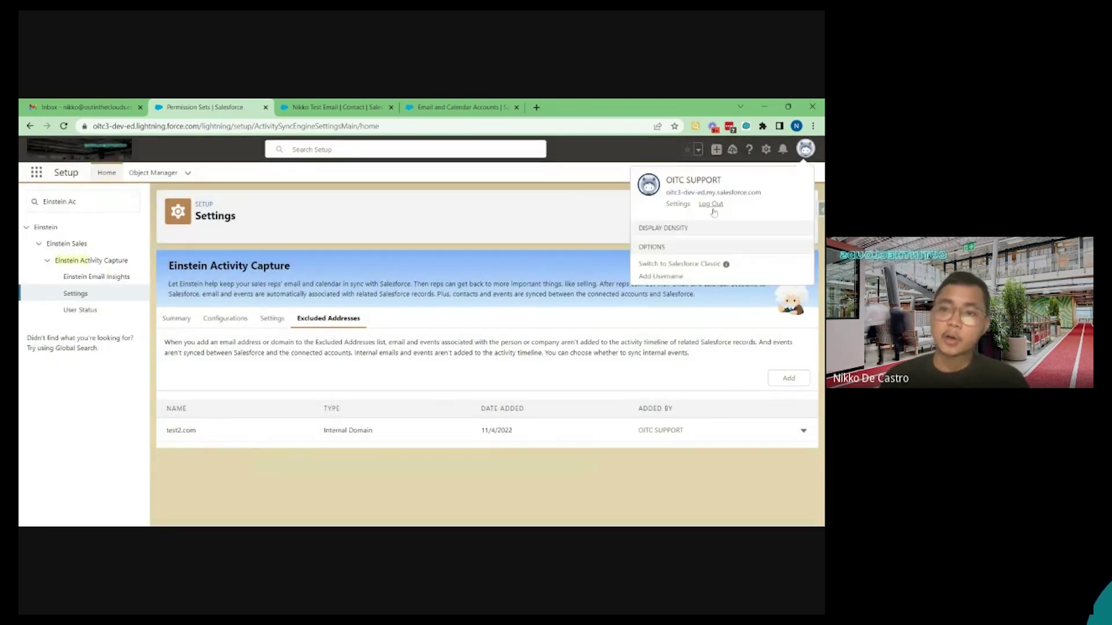
click(677, 205)
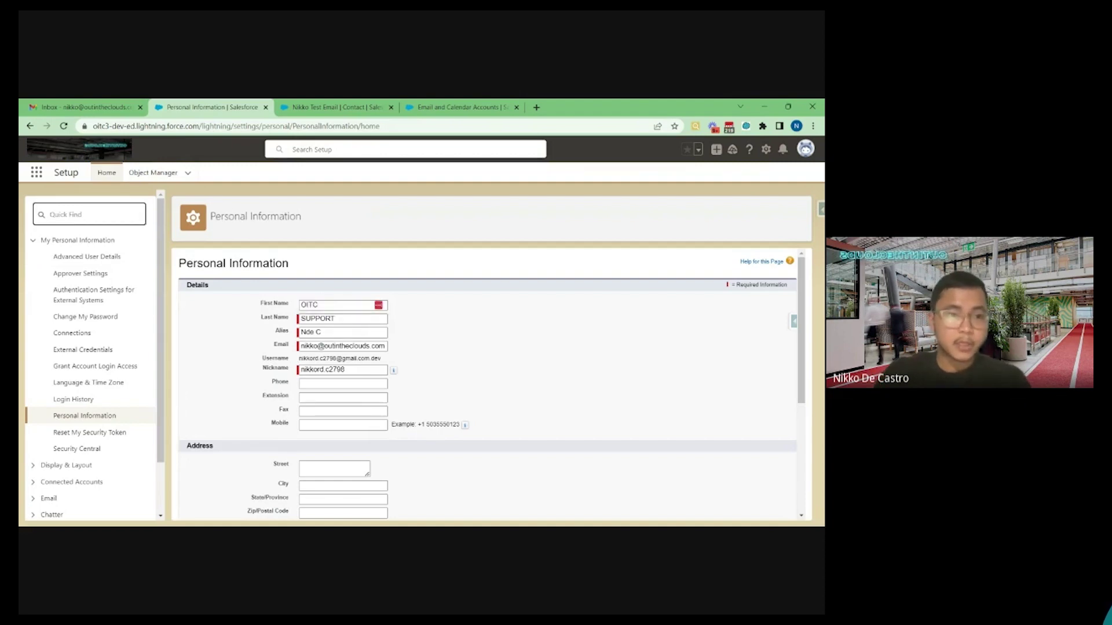
text(Connec)
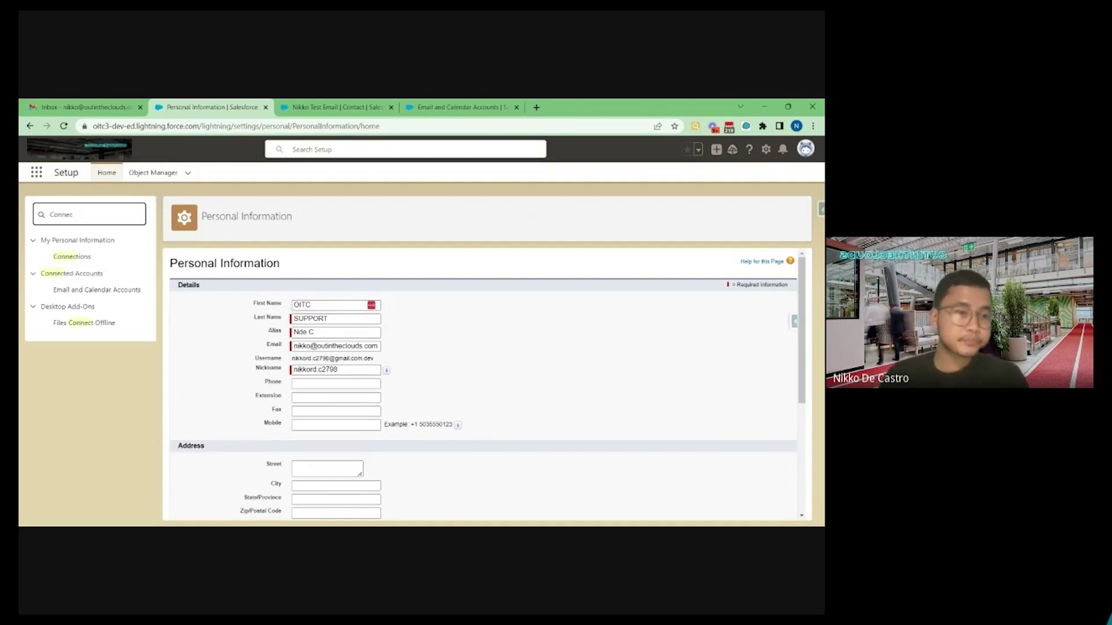
click(86, 291)
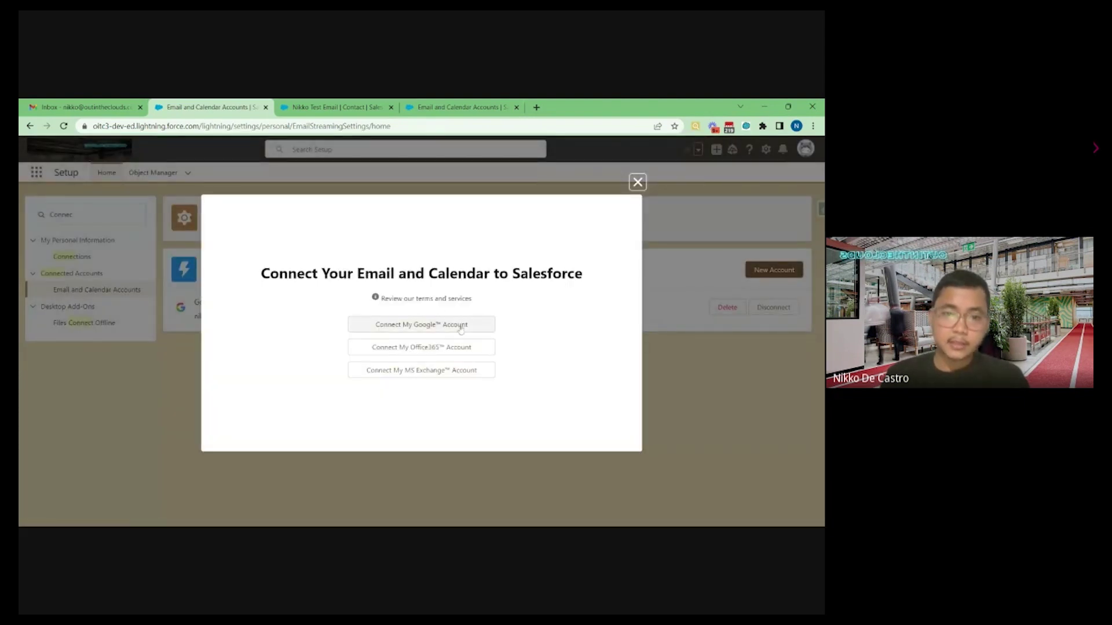
click(637, 183)
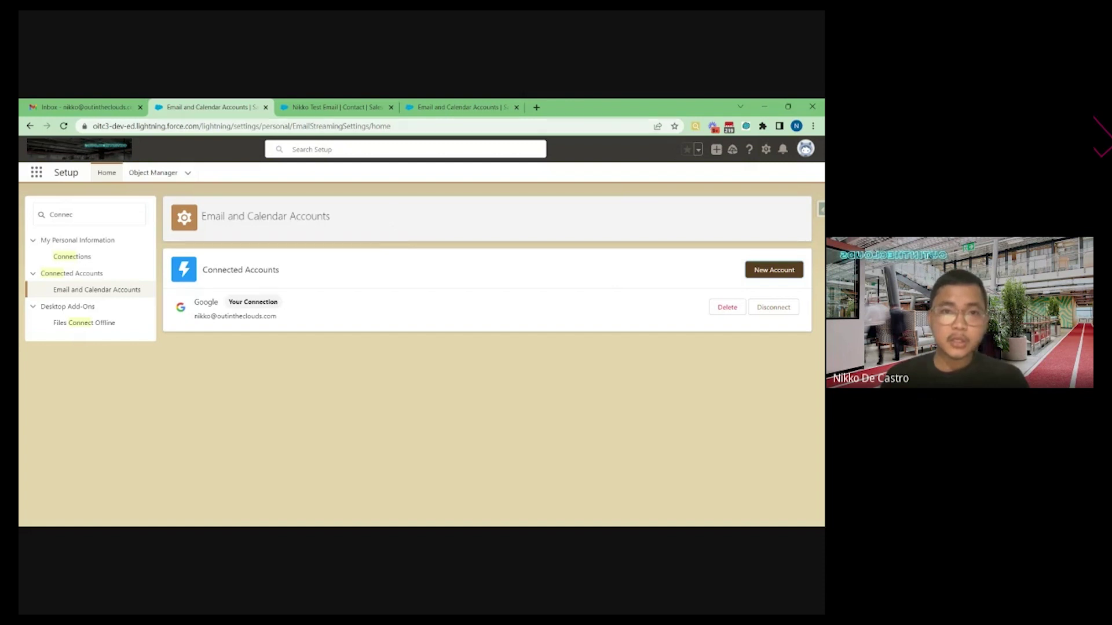
On the test contact's record, view the News tab and select the contact's email address.
click(328, 108)
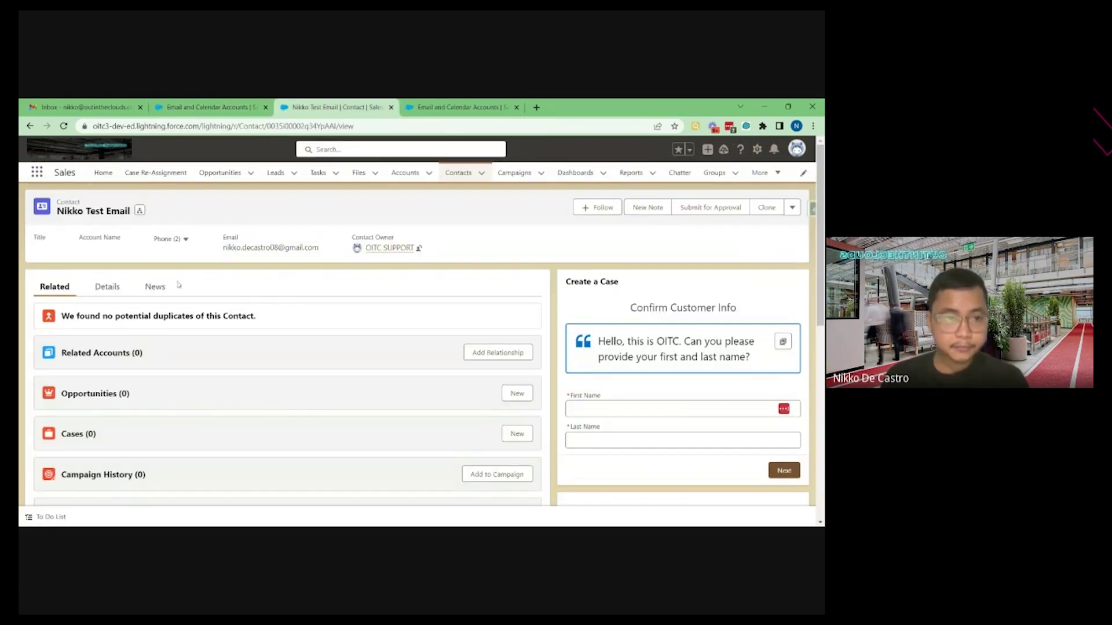
click(160, 290)
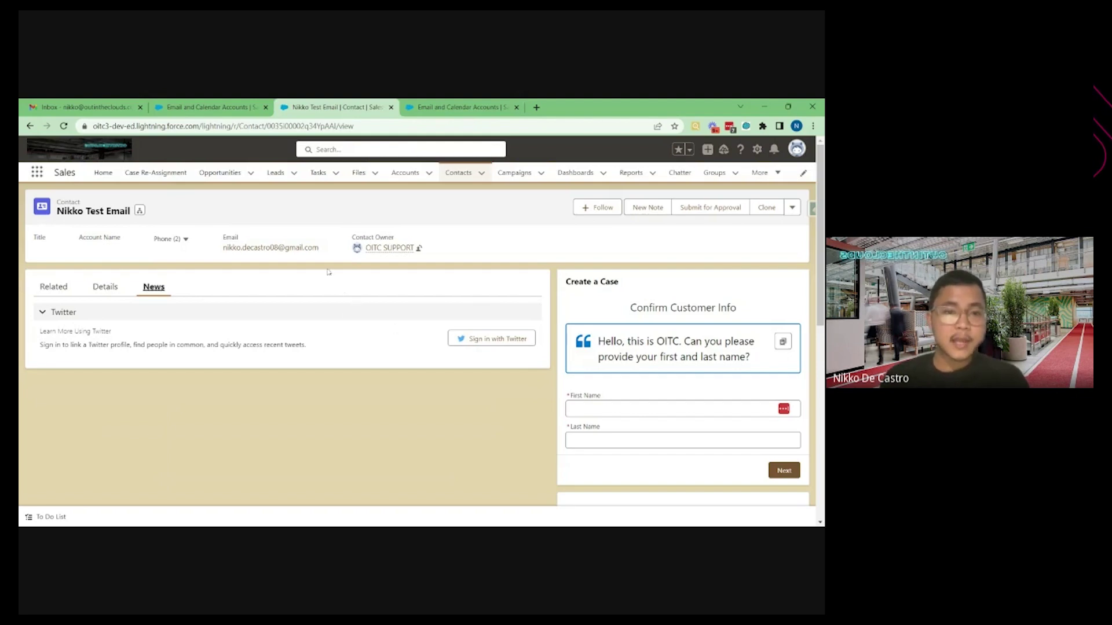
triple_click(234, 254)
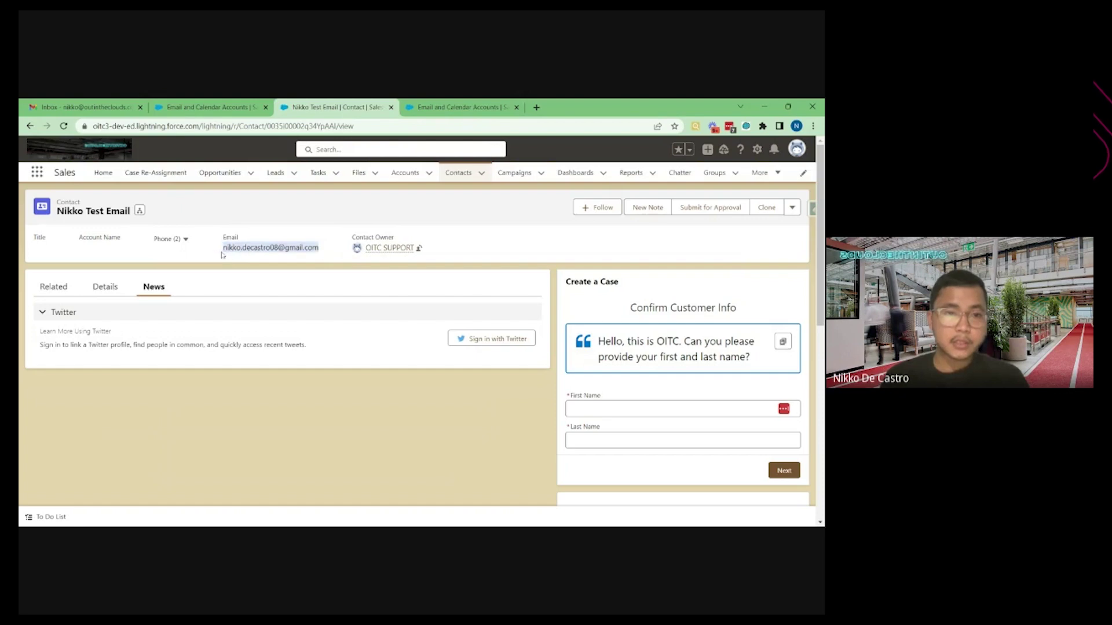
In Gmail, send the contact an email with subject and body 'Test Email EAC today'.
click(78, 110)
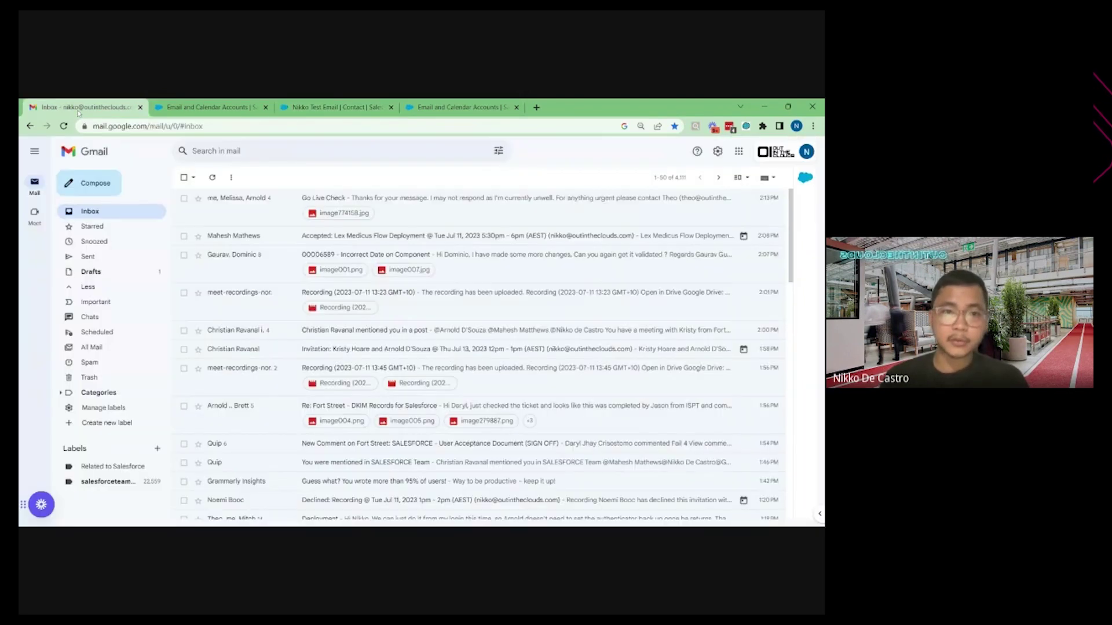
click(89, 183)
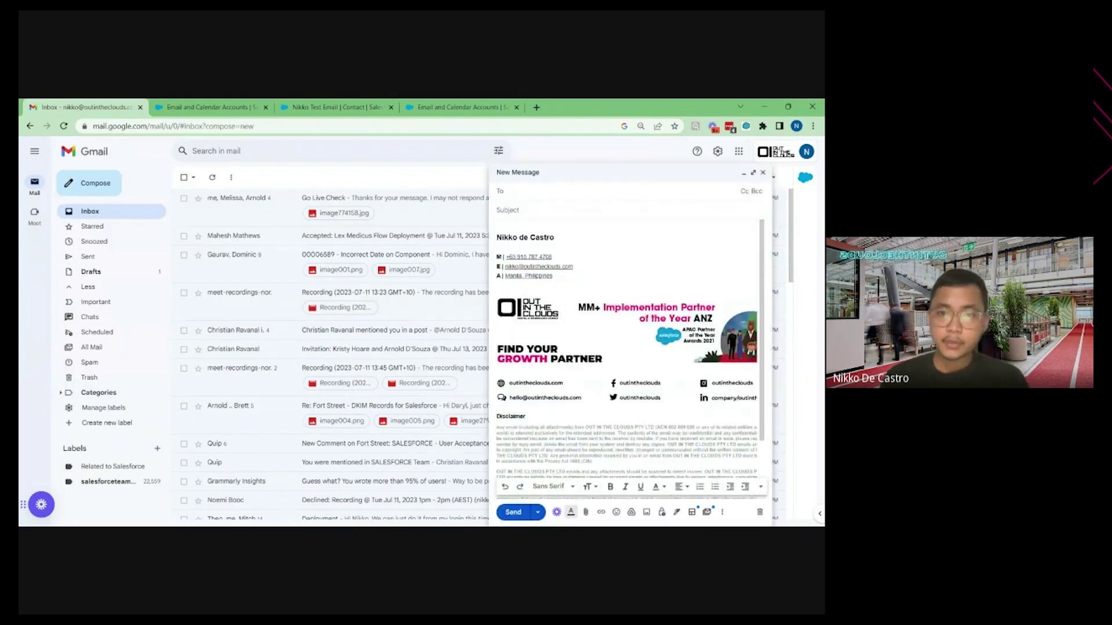
key(ctrl+v)
key(Tab)
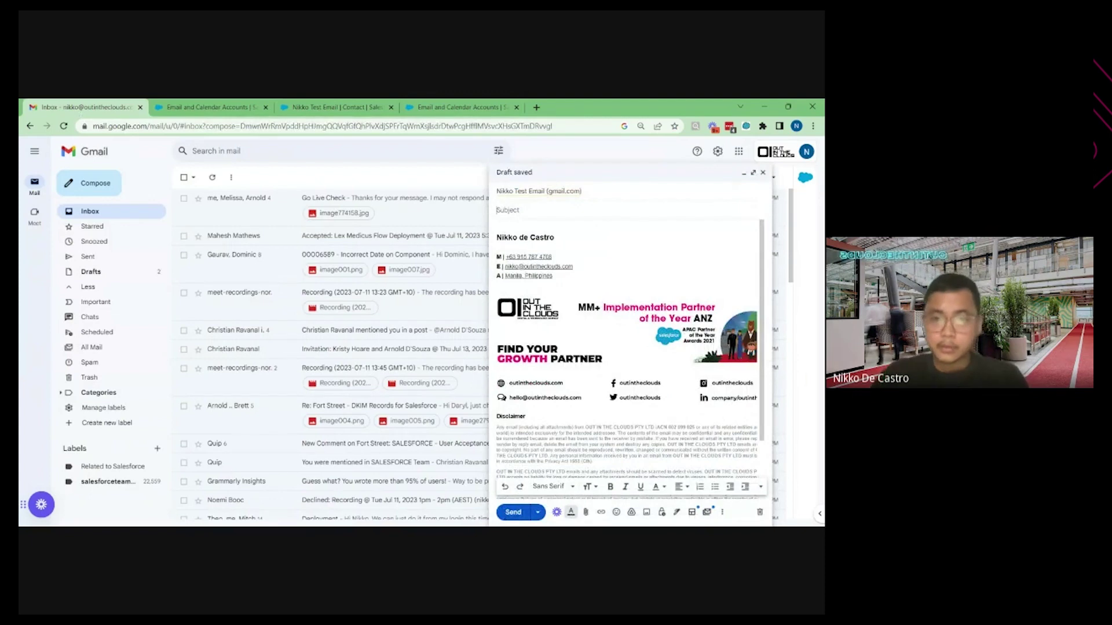
text(Test Emai)
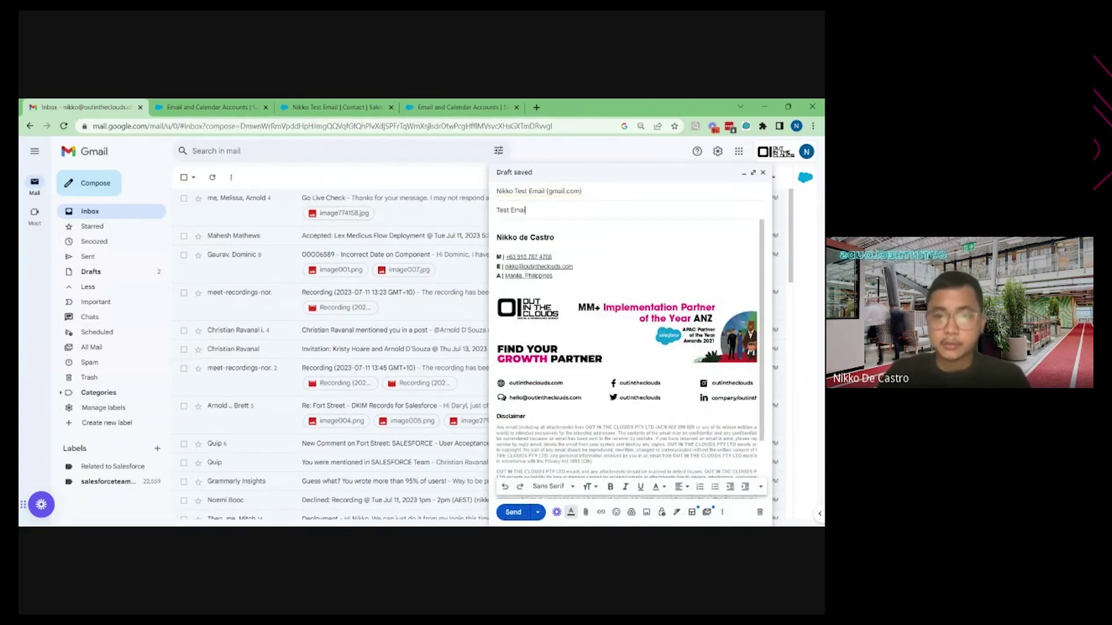
text(l EAC toda)
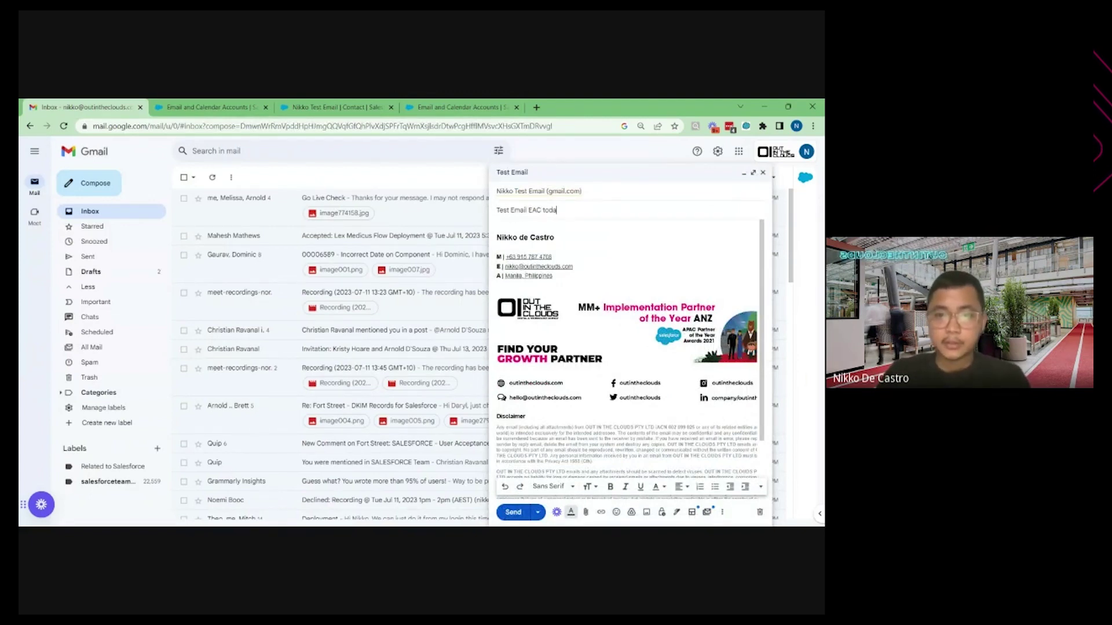
text(y)
key(ctrl+a)
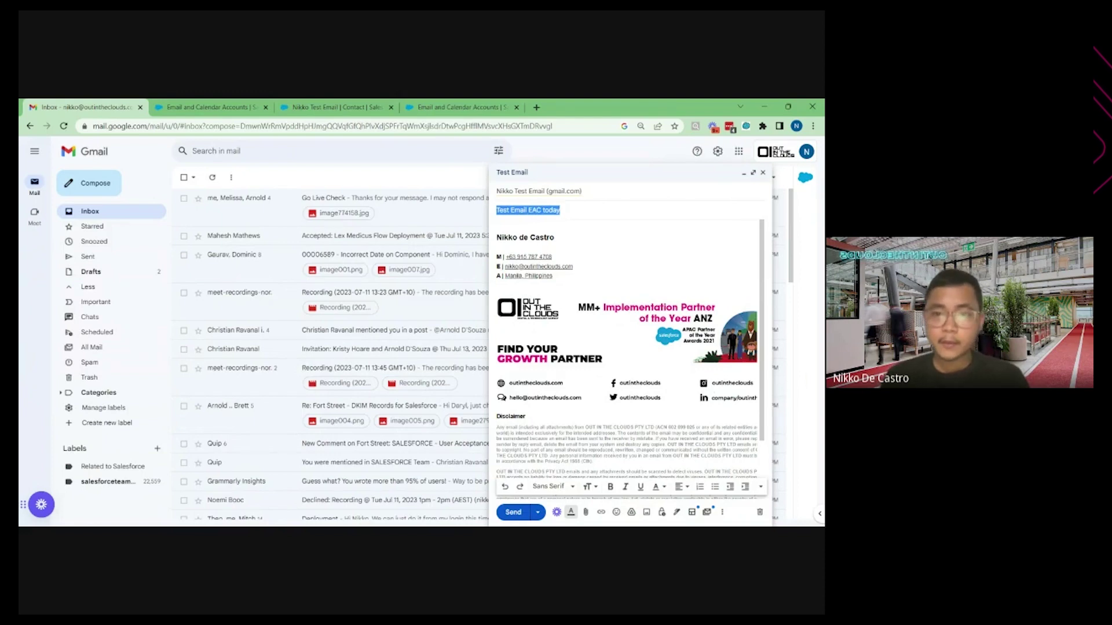
key(ctrl+c)
key(Tab)
key(ctrl+v)
key(Return)
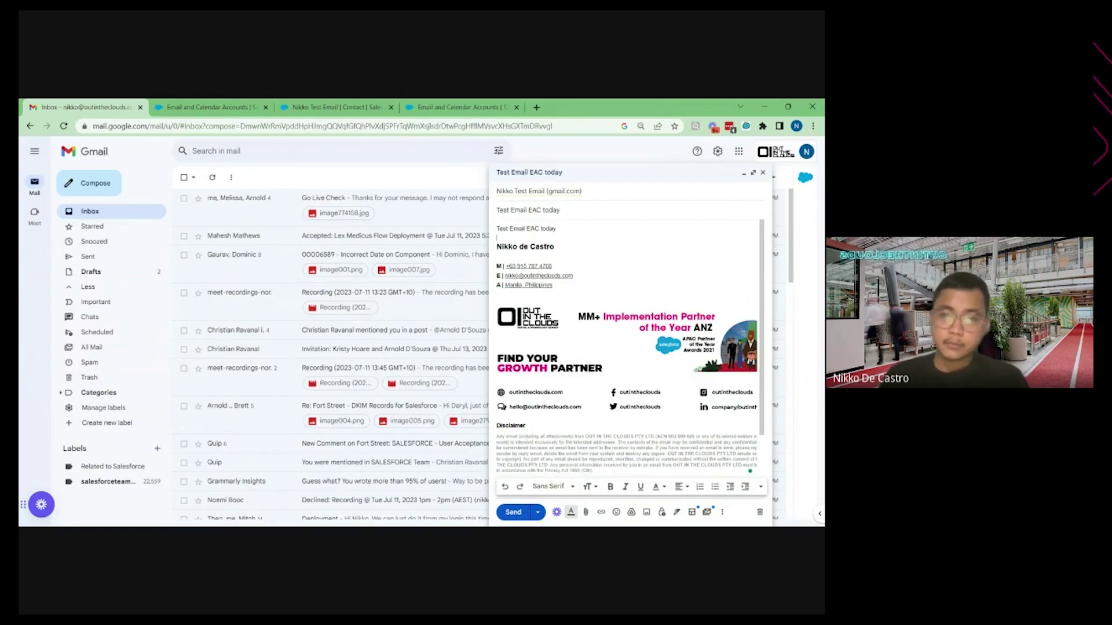
key(ctrl+Return)
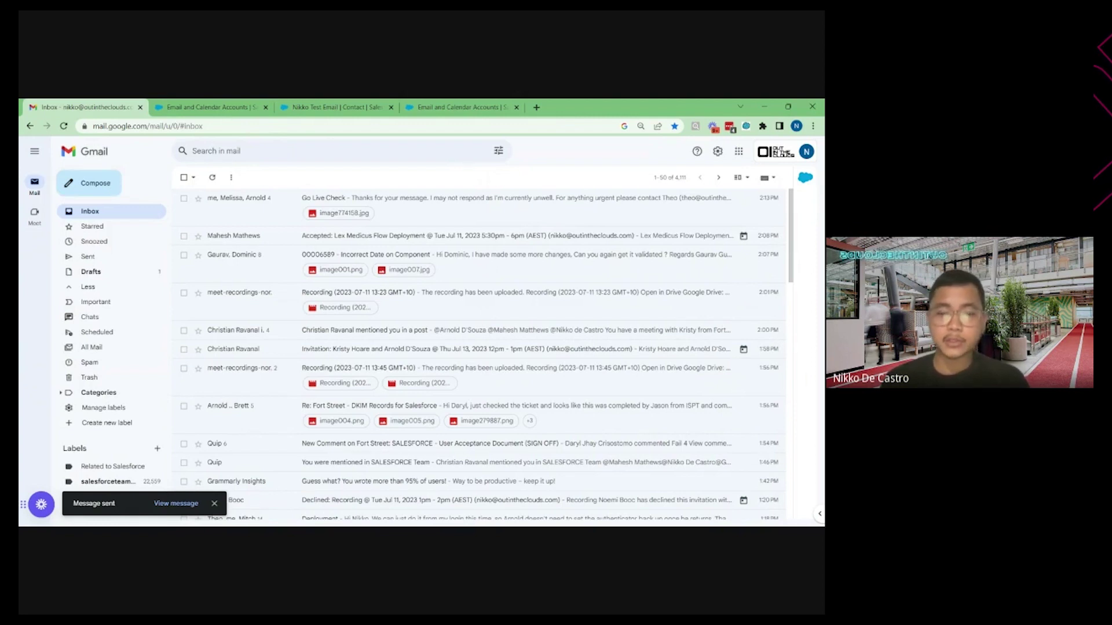
Reload the contact record and expand the 'Test Email EAC today' entry logged at 2:29 PM.
click(320, 104)
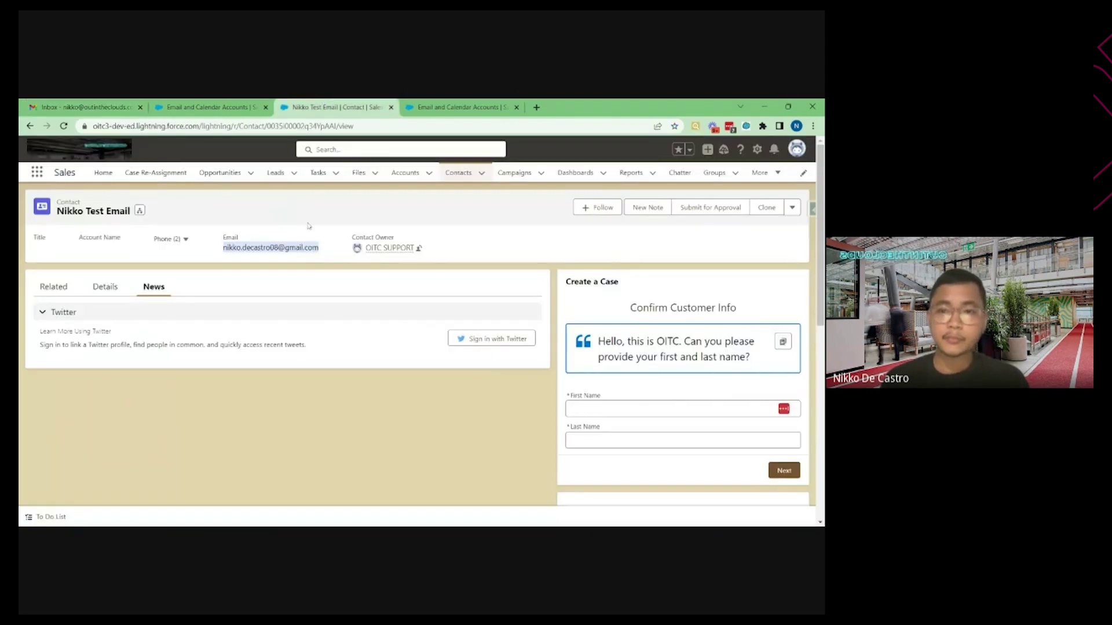
click(65, 127)
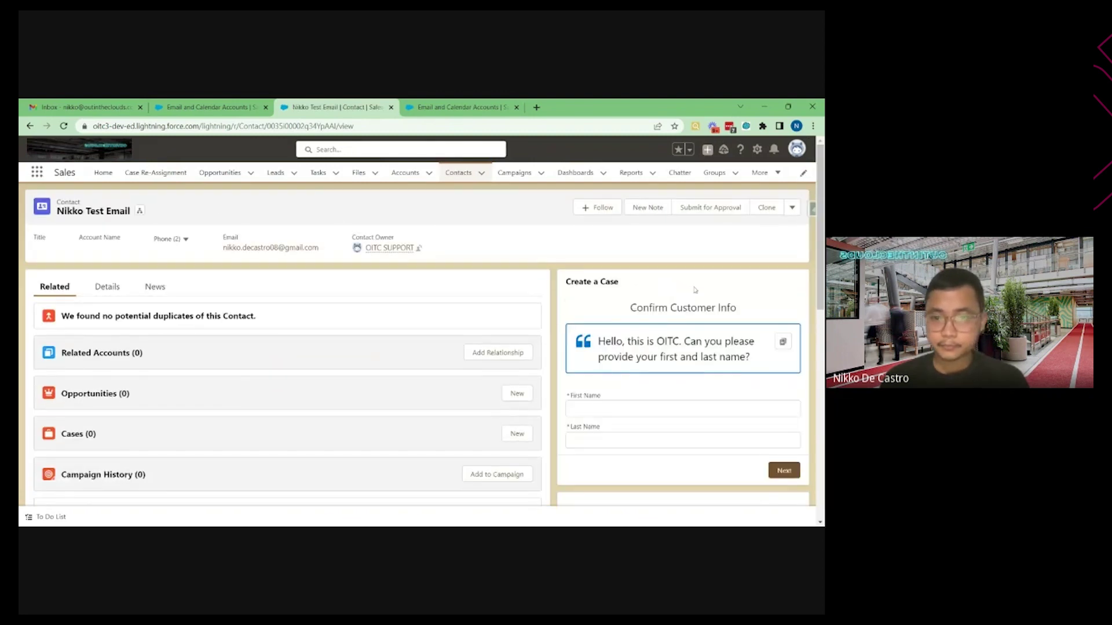
scroll(767, 316, down, 3)
scroll(766, 315, down, 2)
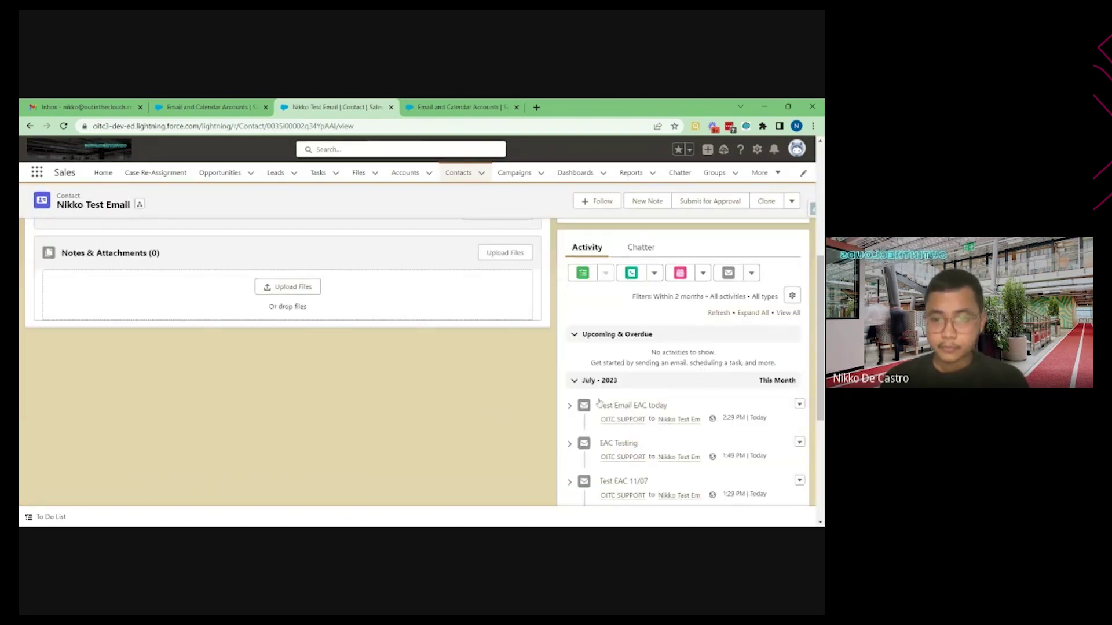
click(569, 406)
scroll(688, 460, down, 2)
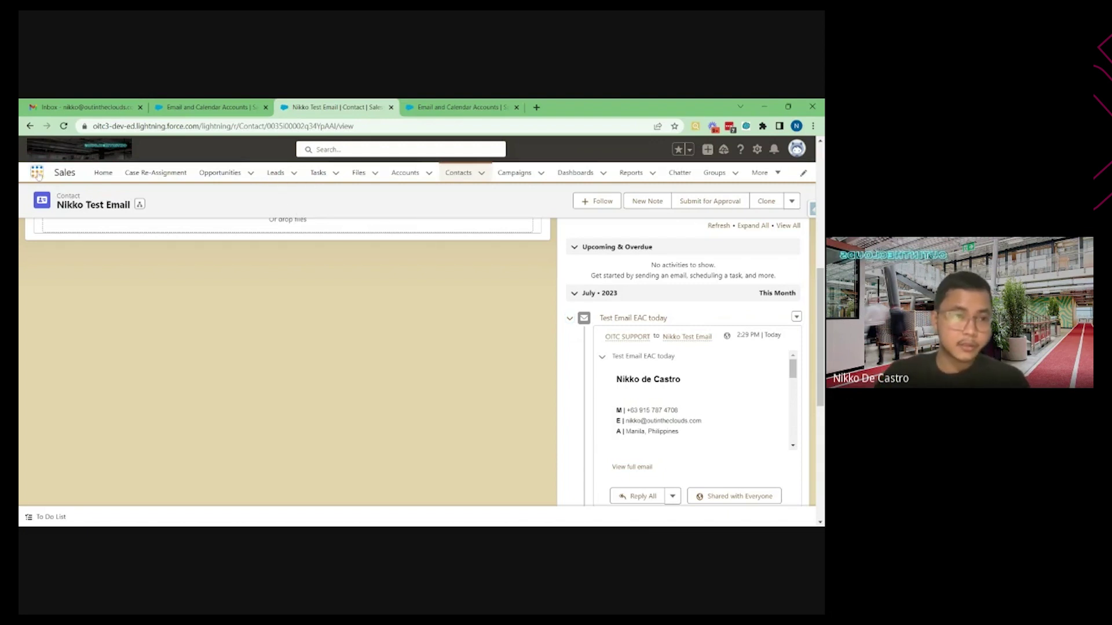
Find and open the Salesforce Calendar through the App Launcher search.
click(37, 172)
text(caln)
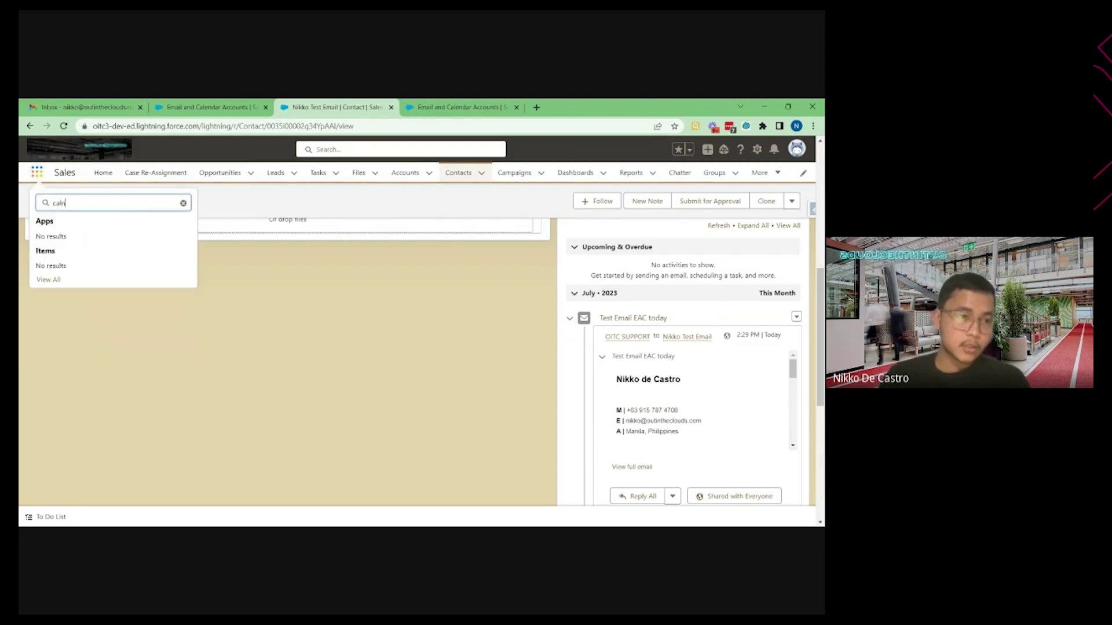
key(BackSpace)
text(en)
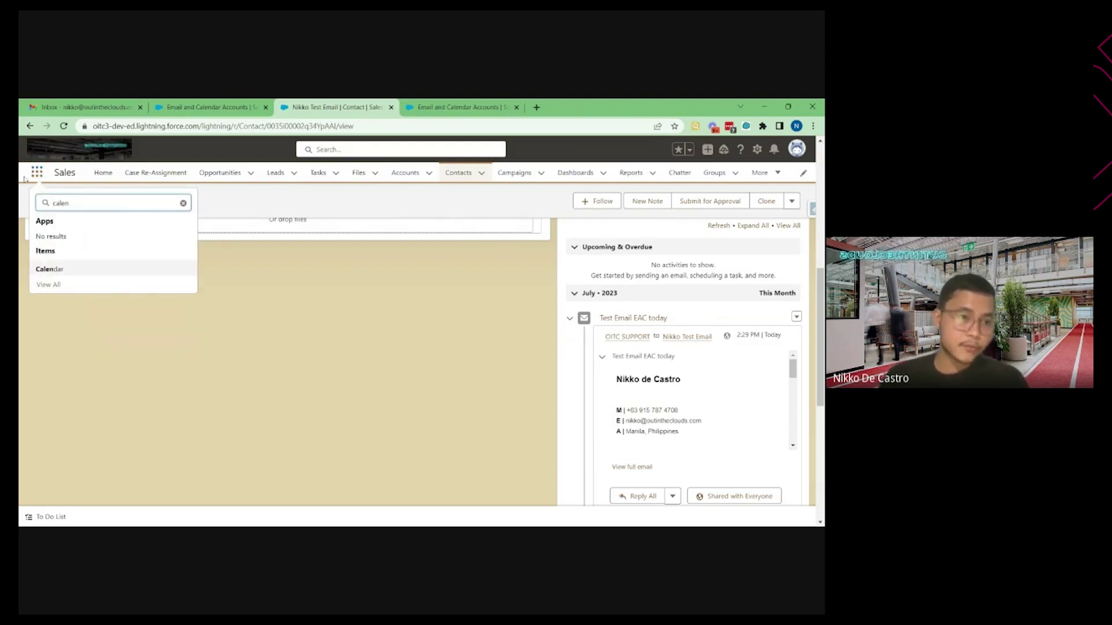
click(81, 269)
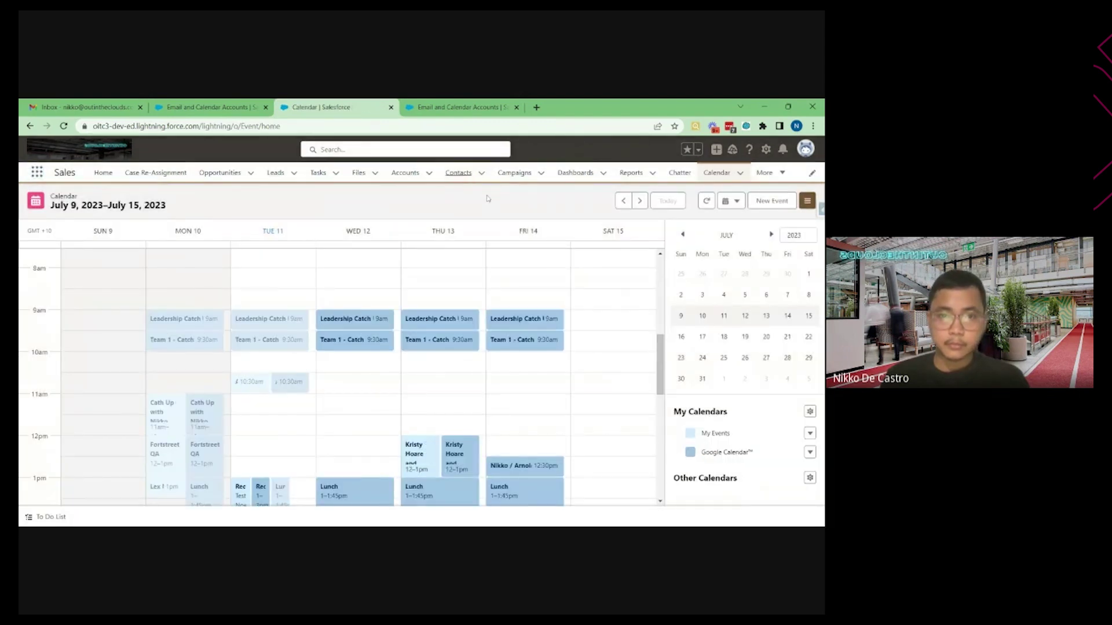
Open Contacts in a new tab ahead of Calendar and select the test contact's email address.
middle_click(458, 173)
click(436, 109)
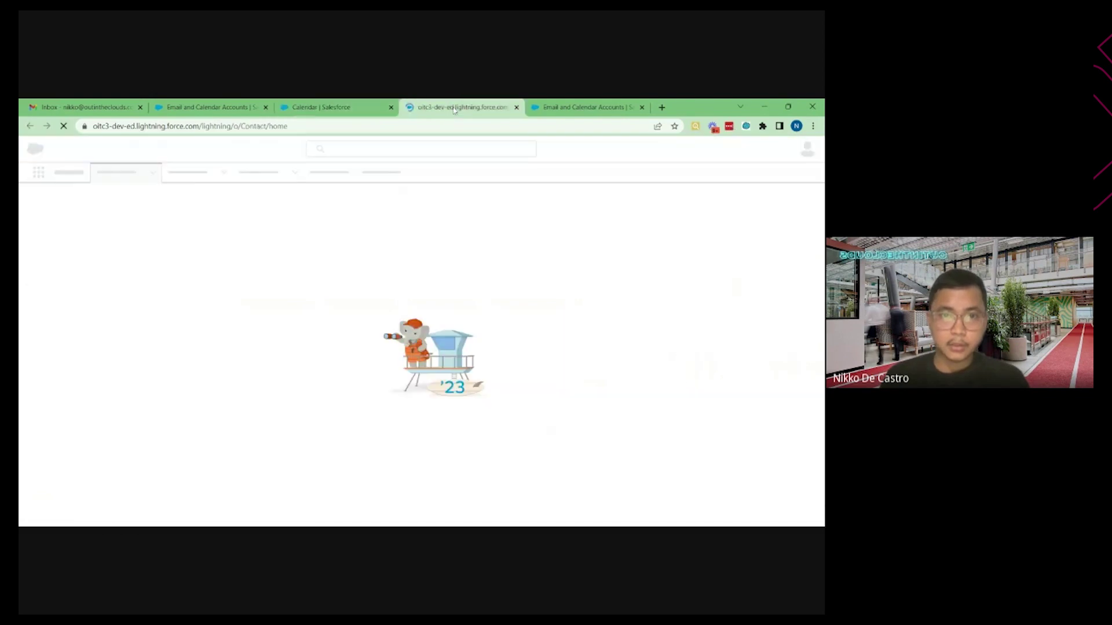
drag(435, 111, 337, 109)
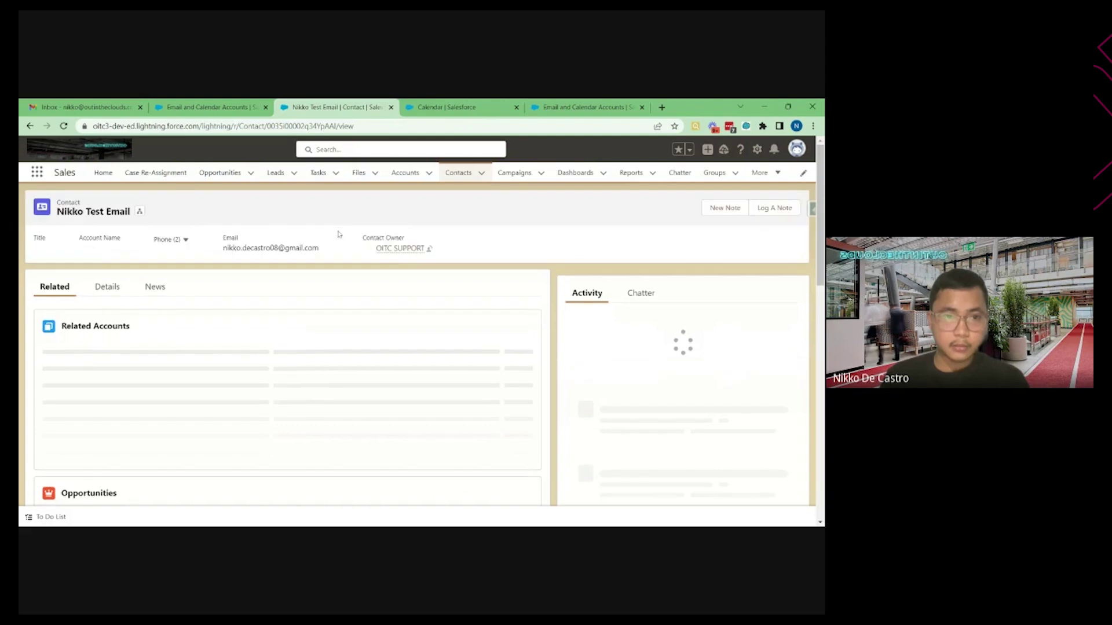
drag(321, 249, 223, 255)
key(ctrl+c)
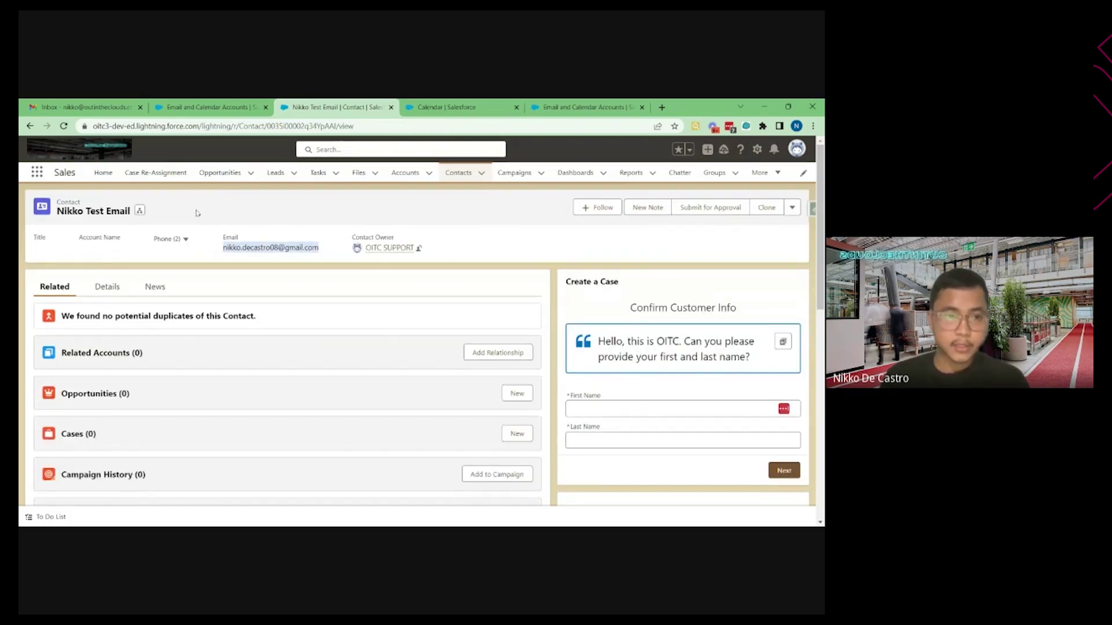
Open Google Calendar from the Gmail Google apps grid.
click(83, 104)
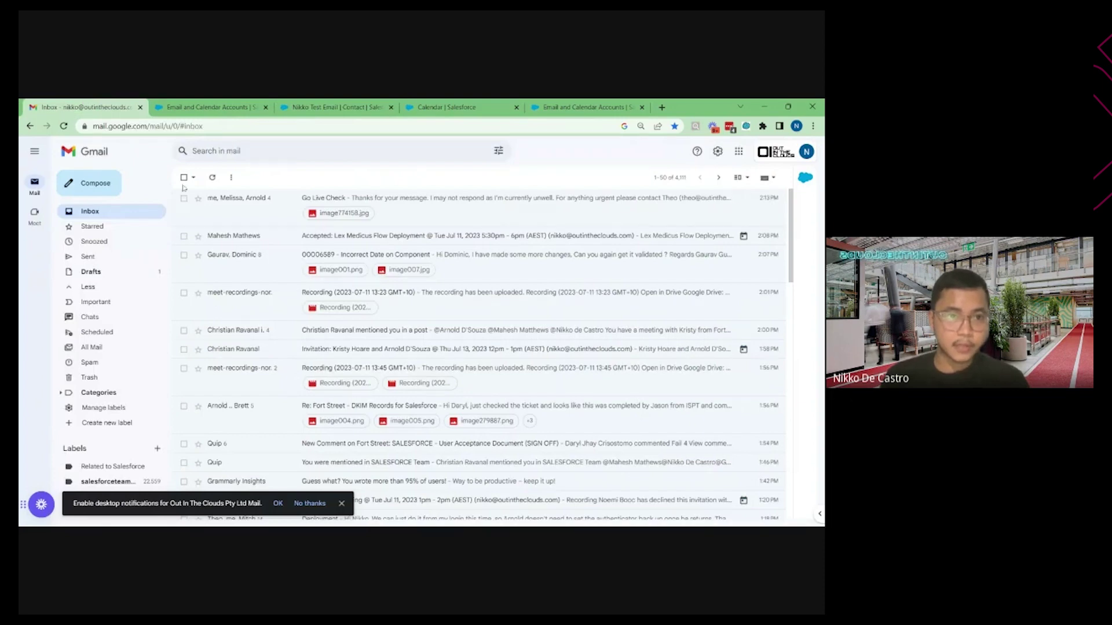
click(738, 153)
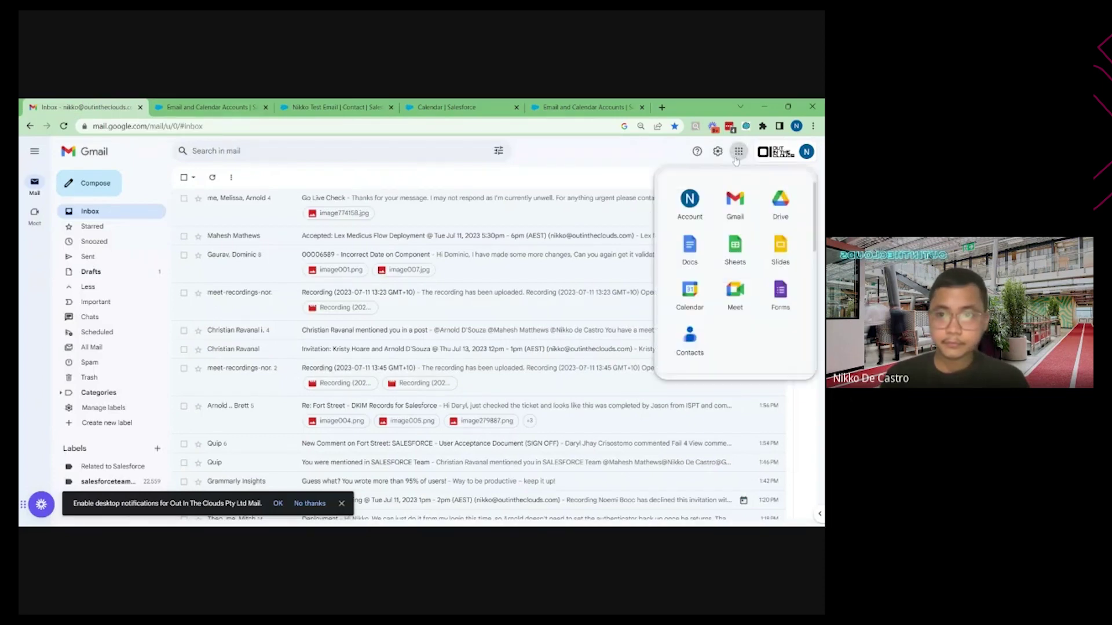
click(702, 303)
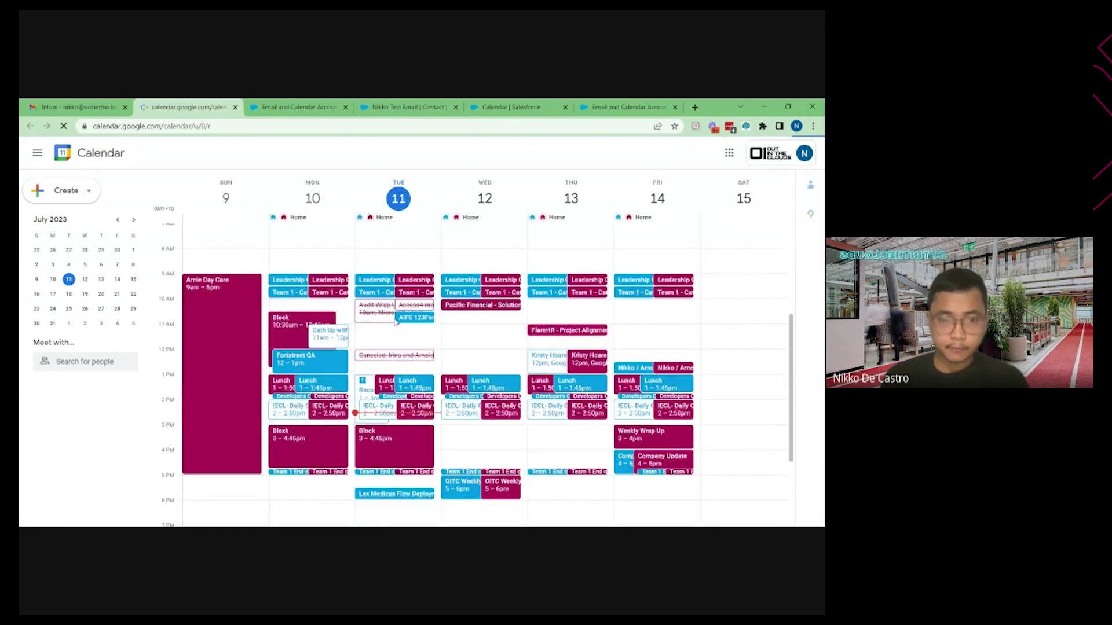
scroll(389, 426, down, 2)
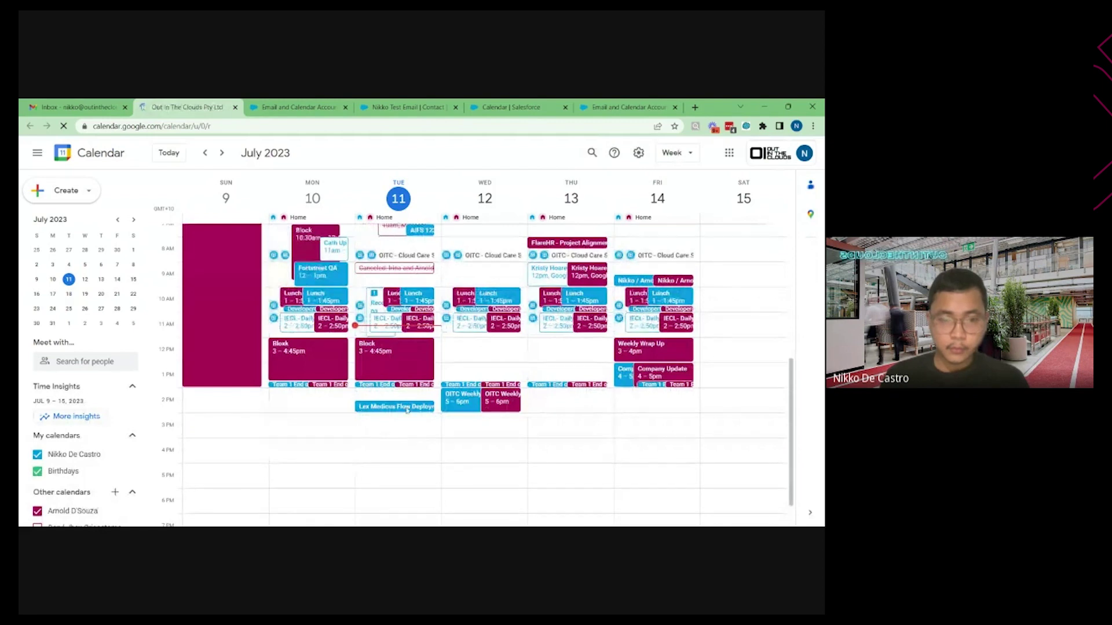
Start a new event on Tuesday at 6pm titled 'Test Event EAC'.
click(405, 421)
text(Te)
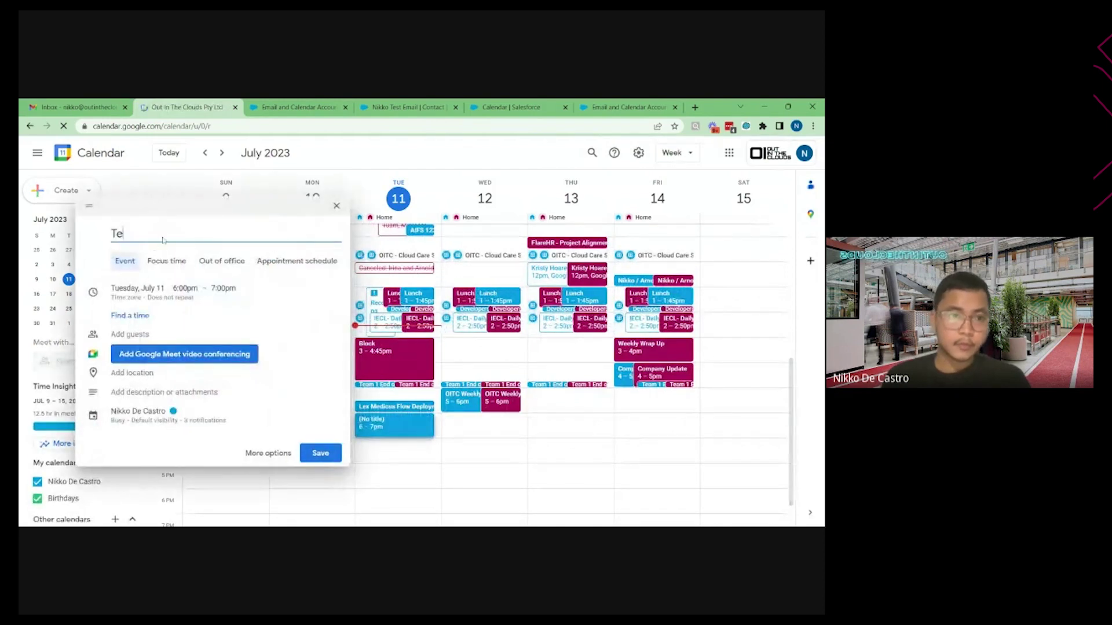
text(st EA)
key(BackSpace)
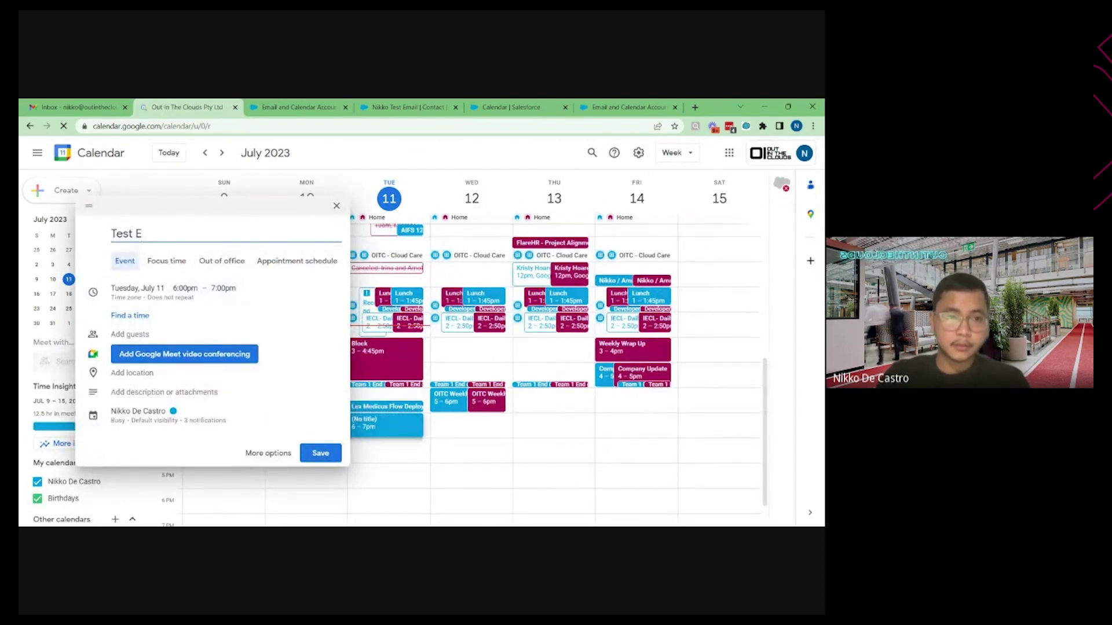
text(vent EAC)
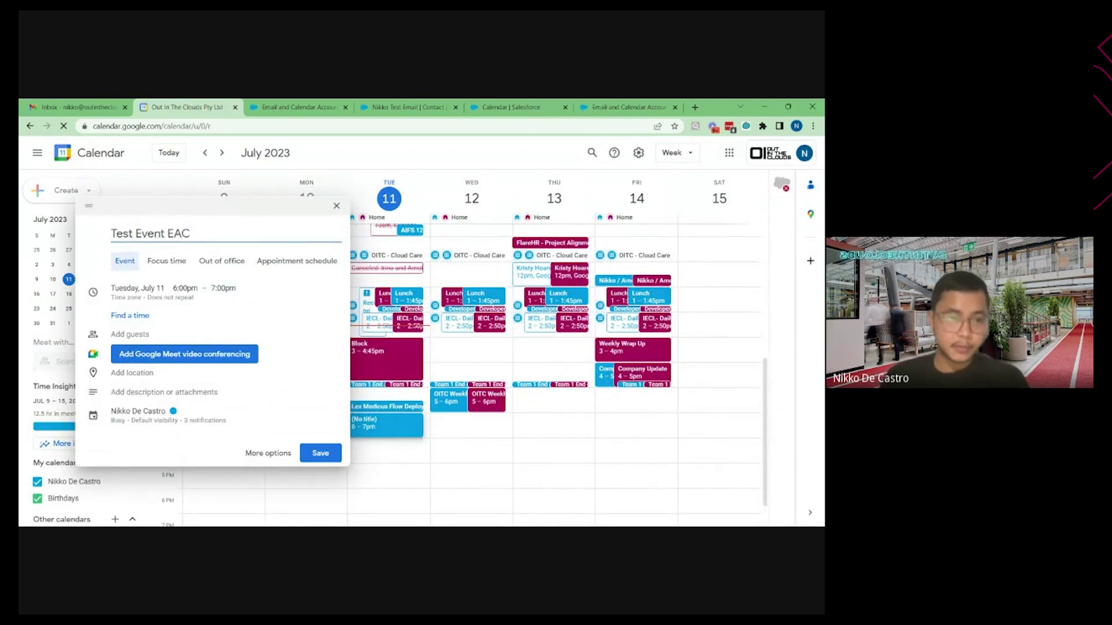
Add the contact's pasted email as guest, save, and send the invitation to the external guest.
click(132, 334)
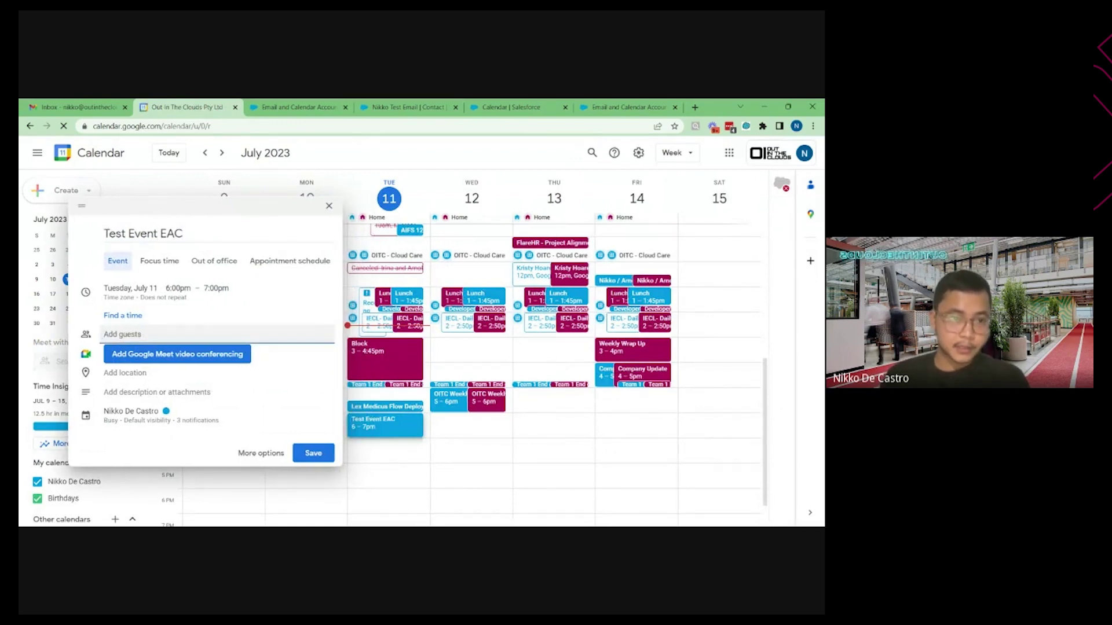
key(ctrl+v)
click(207, 363)
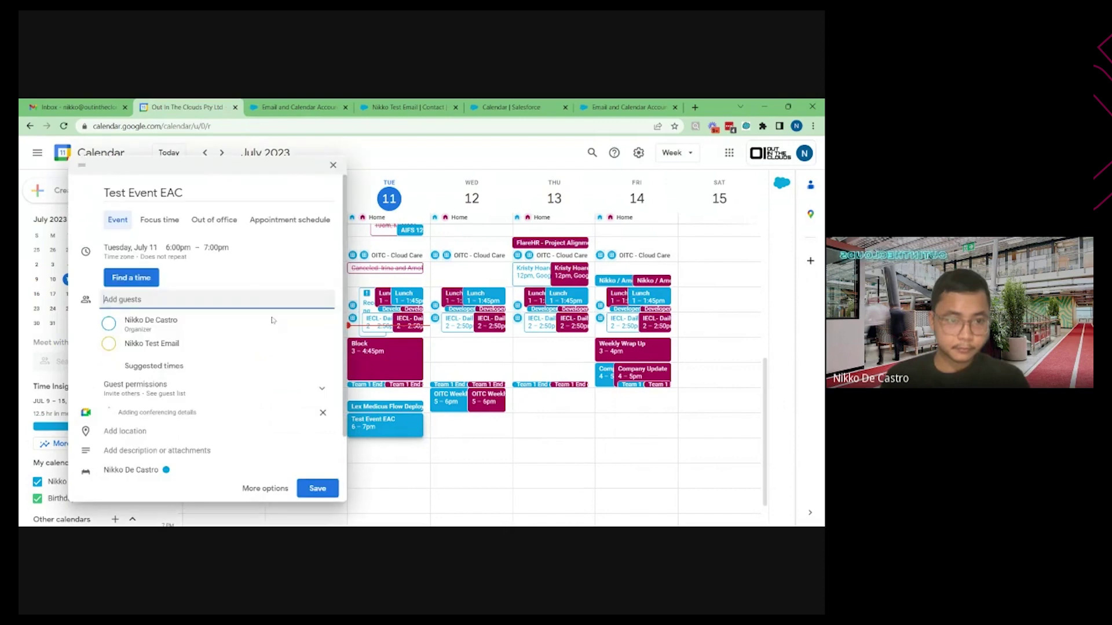
click(313, 489)
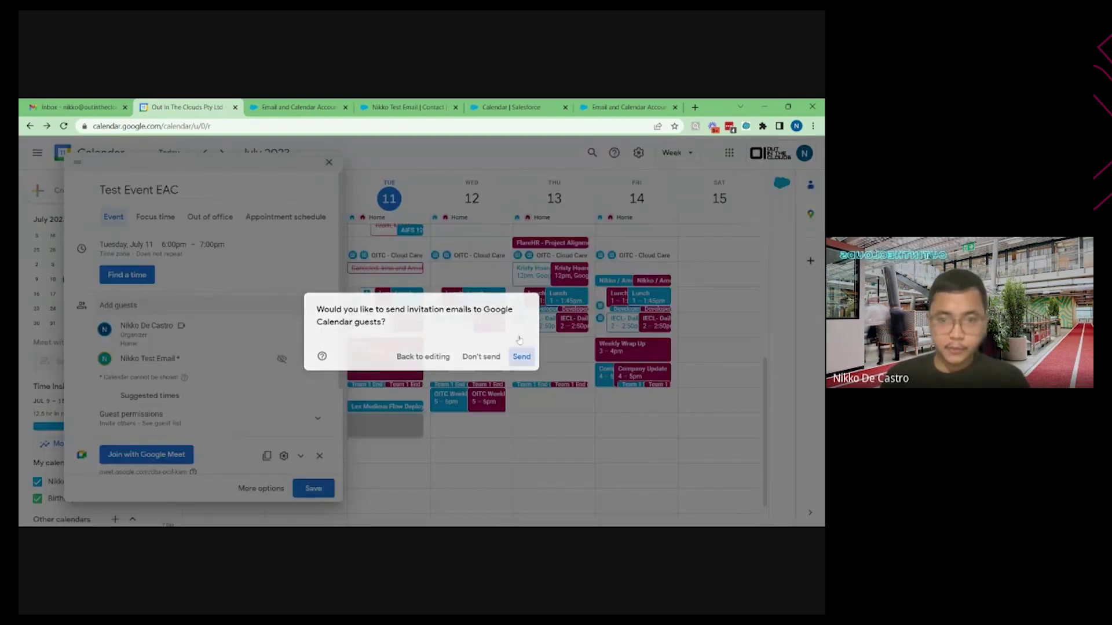
click(520, 356)
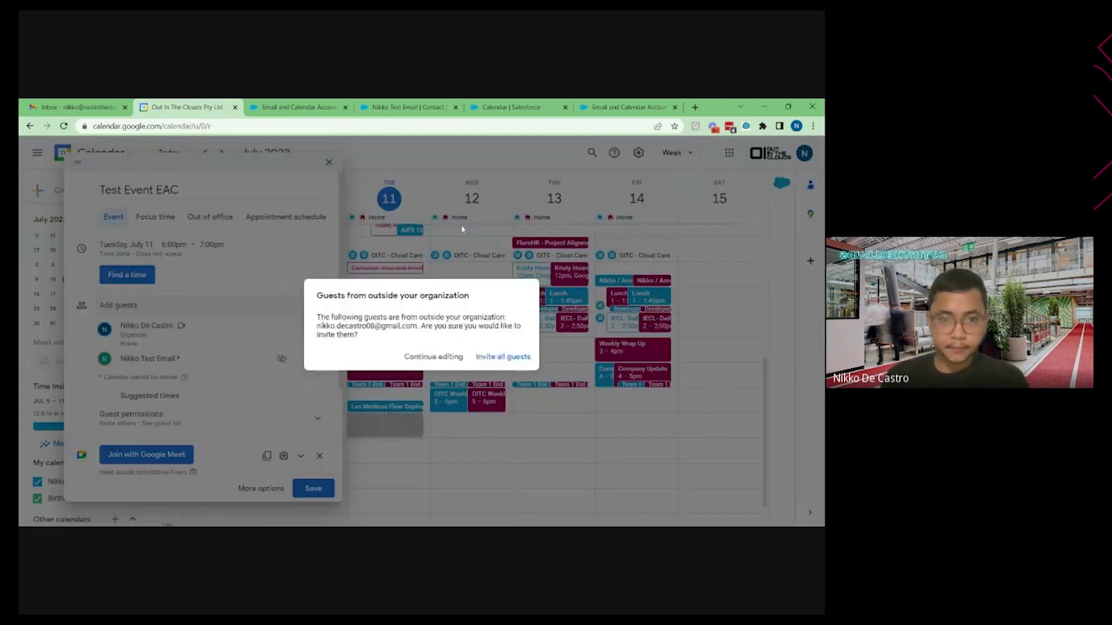
click(502, 357)
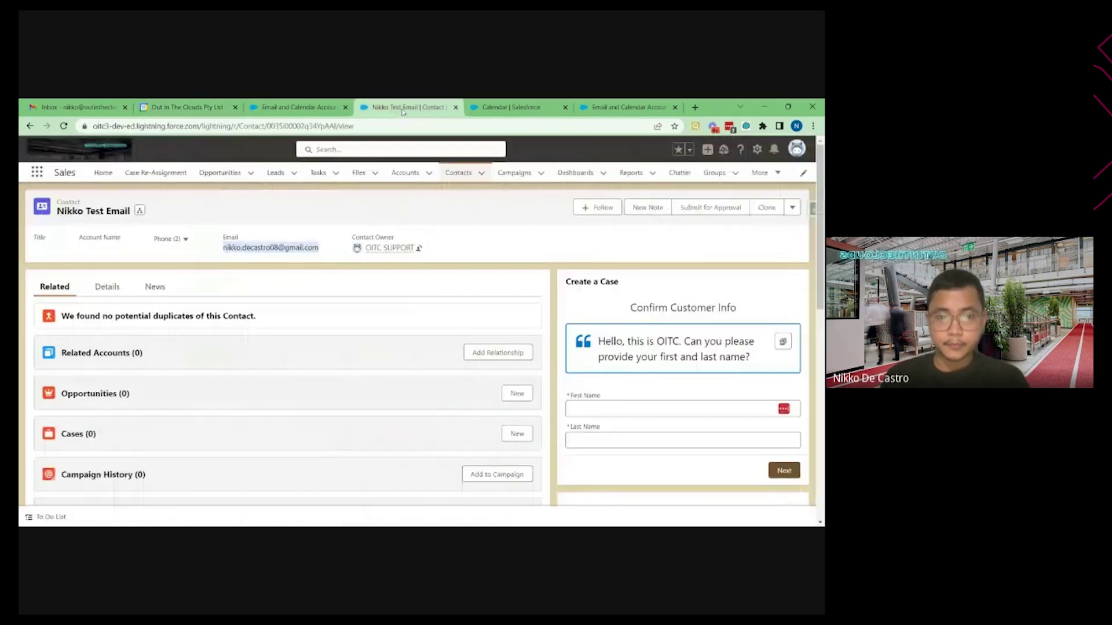
Reload the contact page, show all activities, and refresh the activity timeline.
click(63, 126)
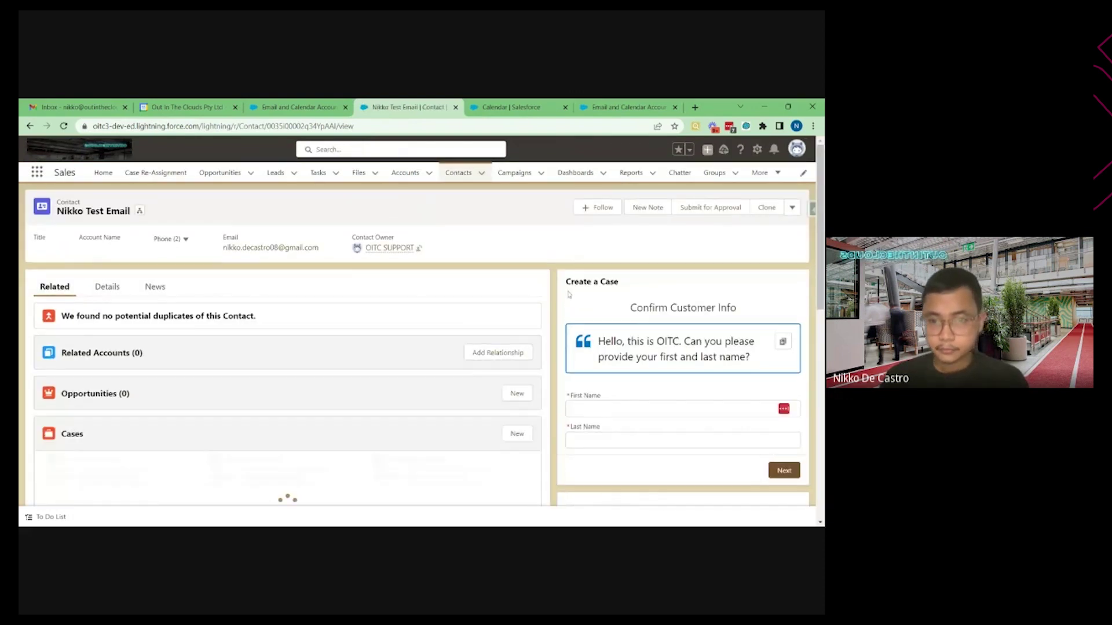
scroll(576, 276, down, 5)
scroll(576, 276, down, 5)
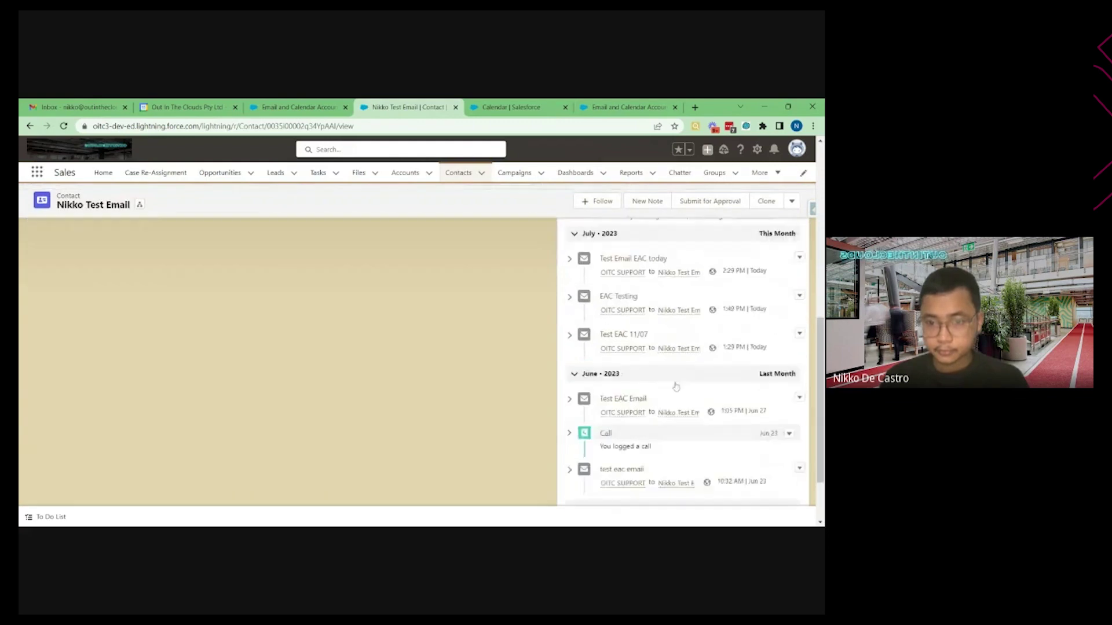
click(687, 457)
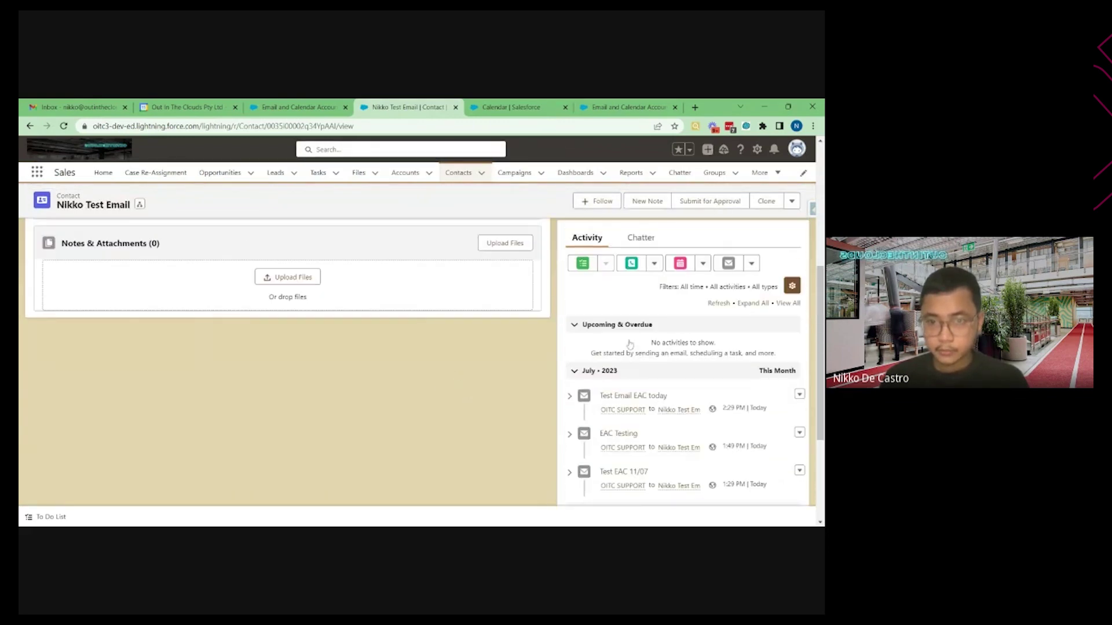
scroll(635, 349, down, 3)
scroll(684, 359, up, 3)
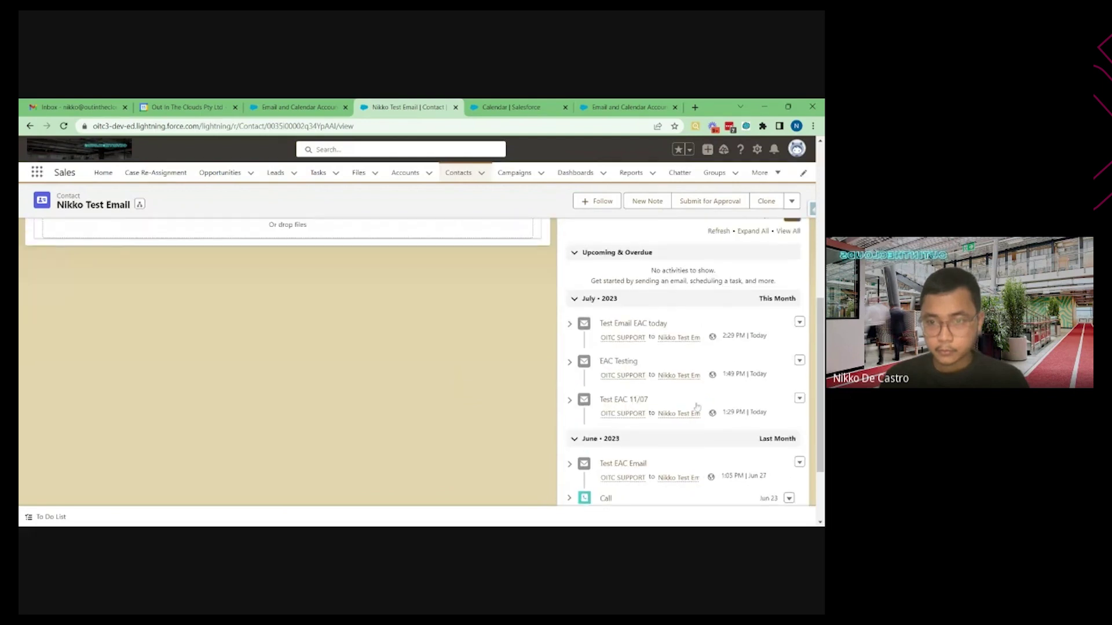
click(724, 308)
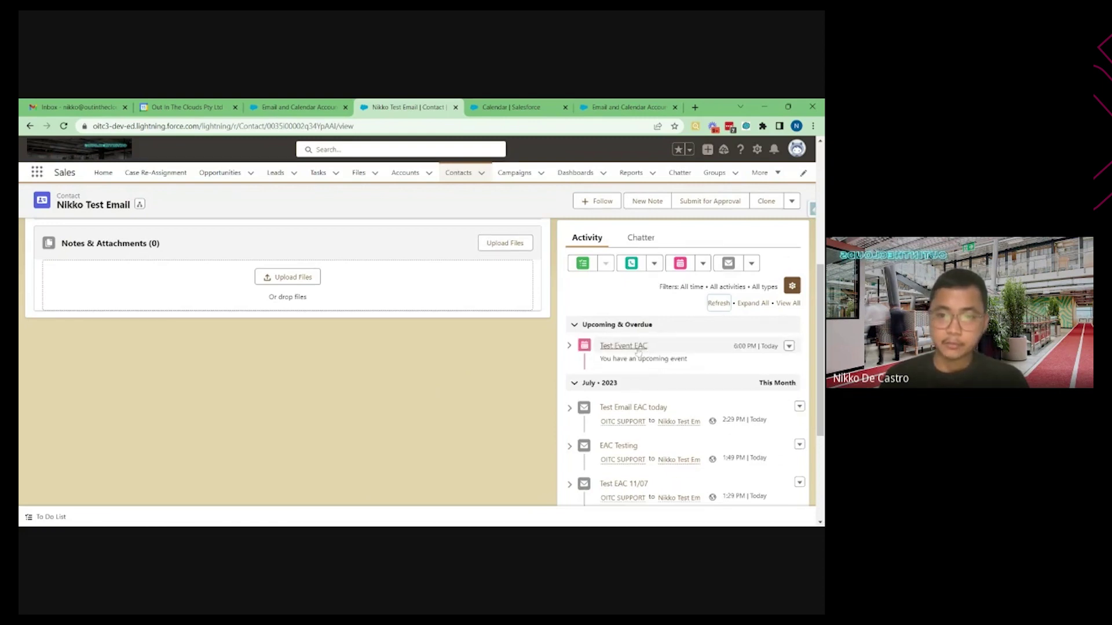
Open the Test Event EAC activity and view its Details.
click(637, 347)
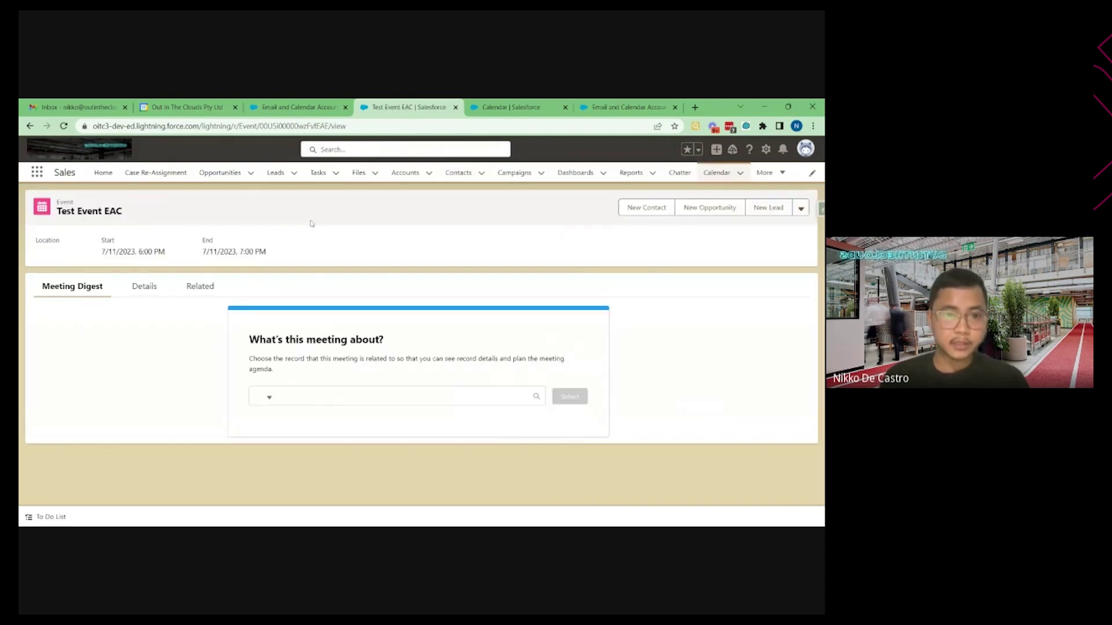
click(140, 286)
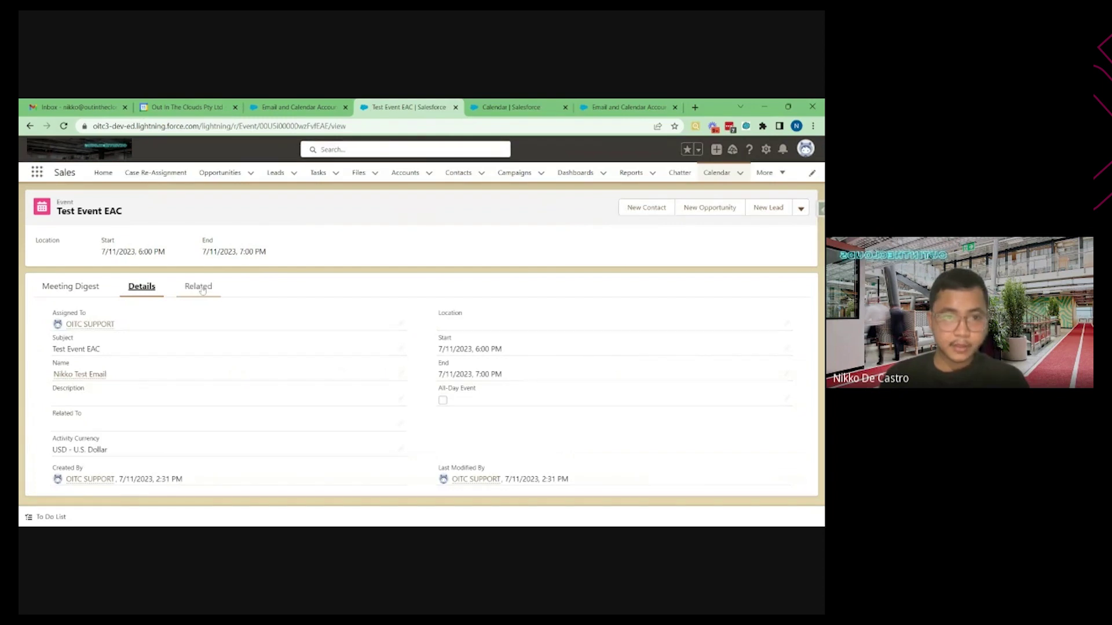
click(509, 107)
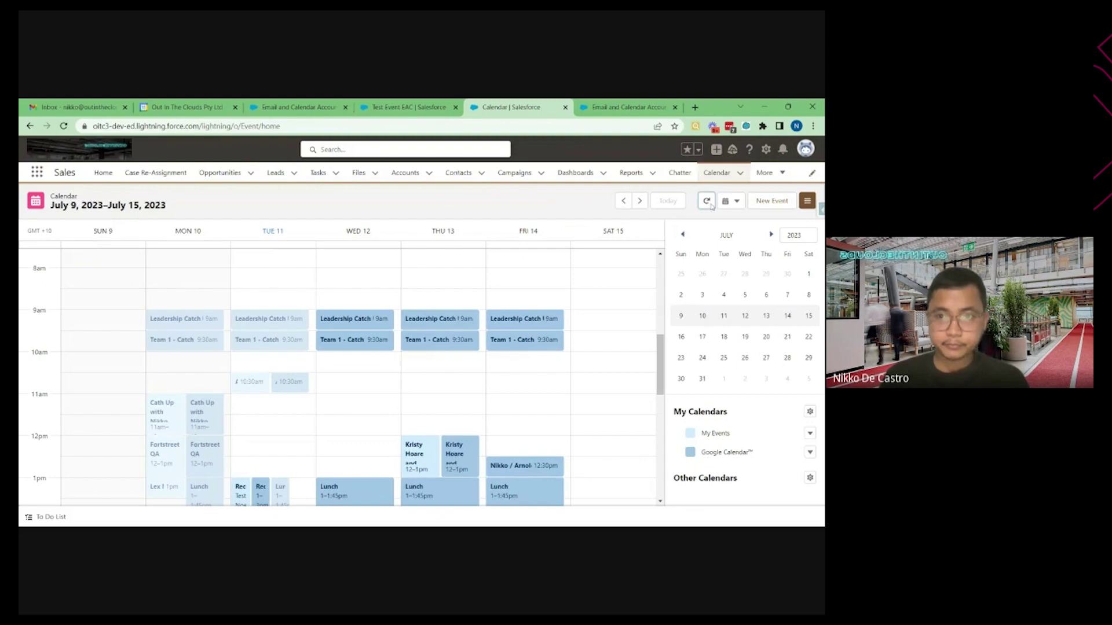
Refresh the weekly calendar to sync Test Event EAC (Tuesday 6–7 pm) and view its Details.
click(710, 204)
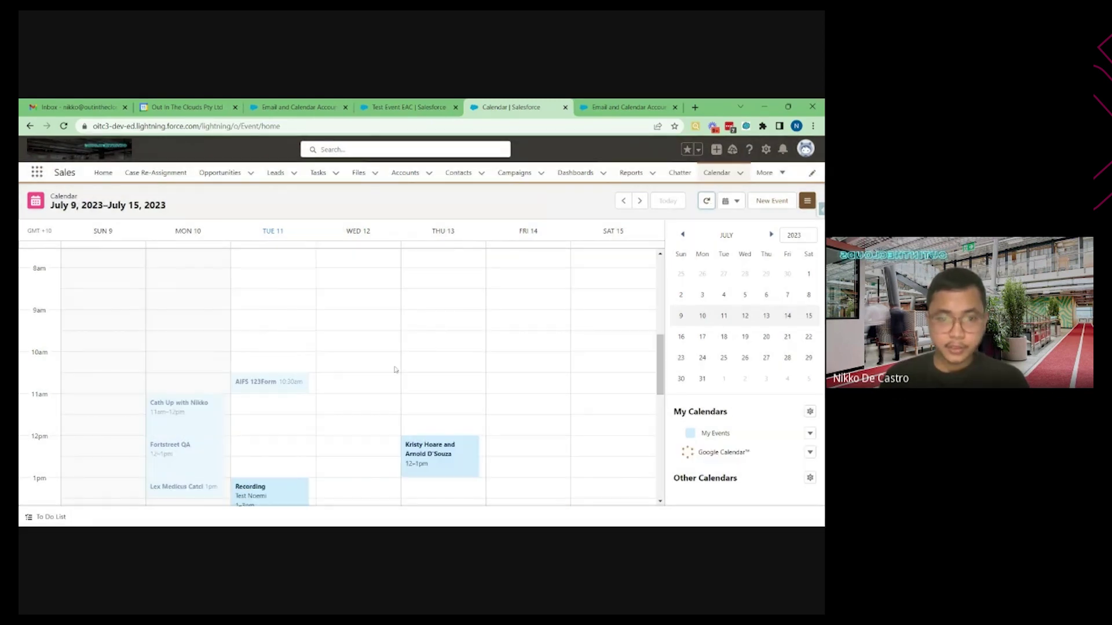
scroll(394, 370, down, 6)
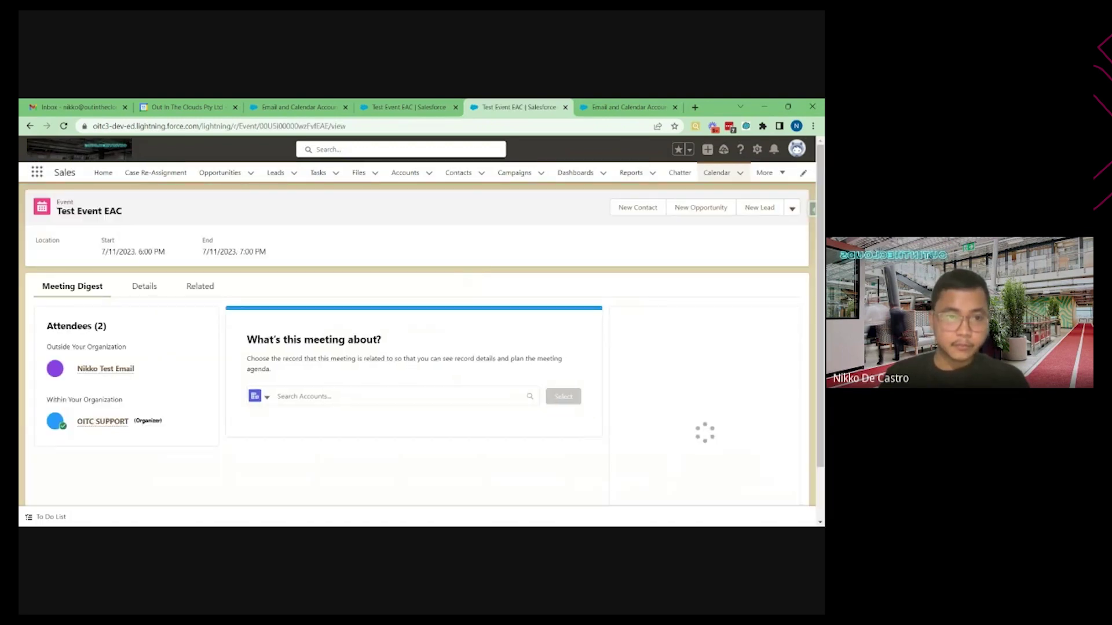
click(144, 286)
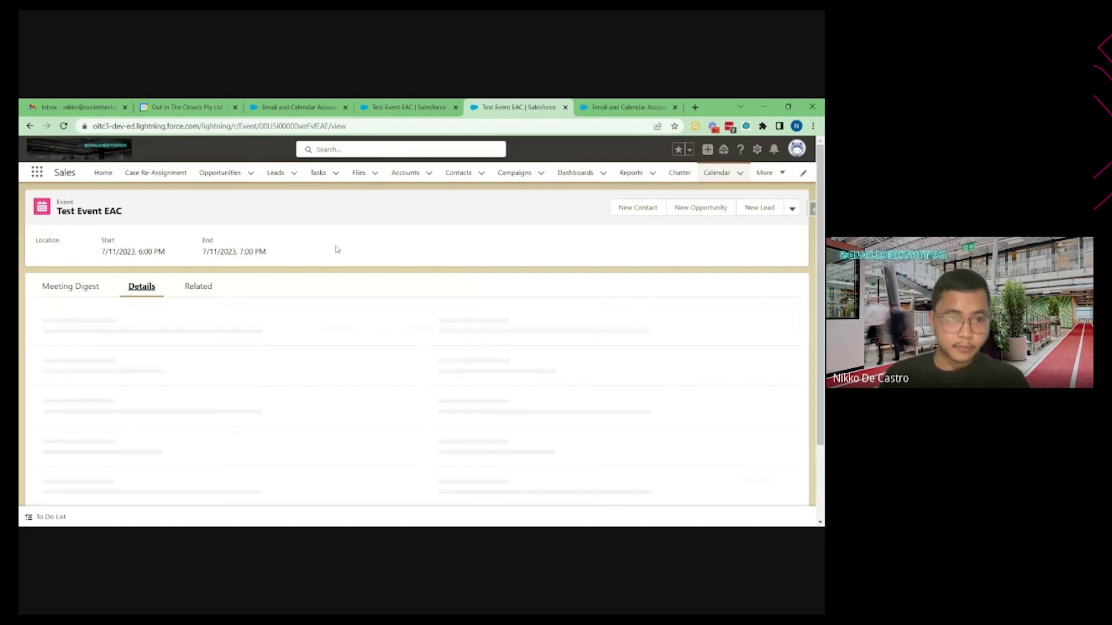